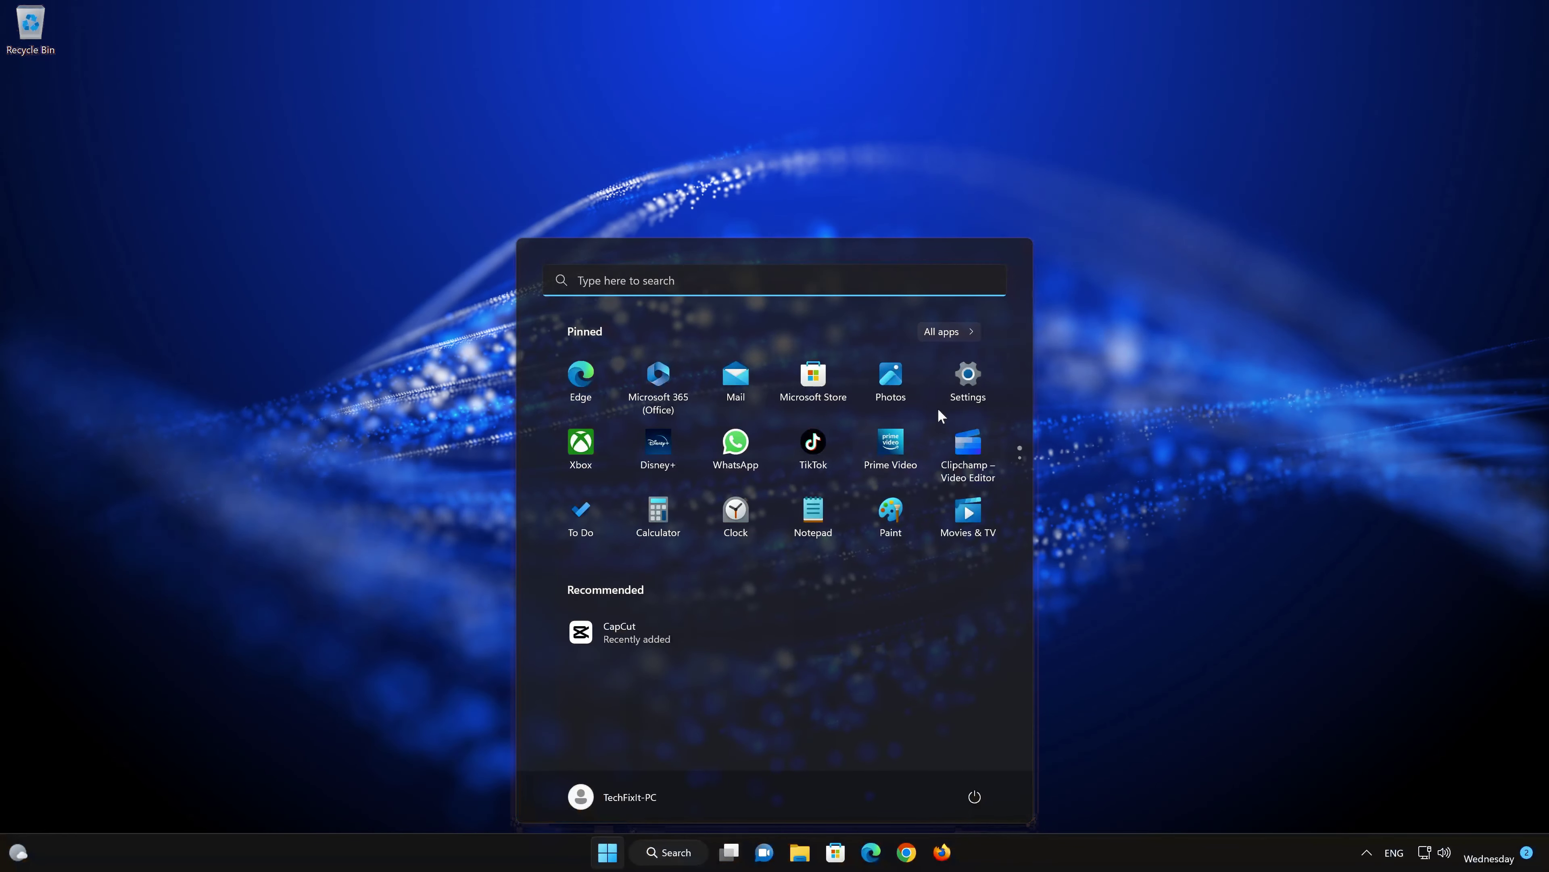
- Check for new updates on the Windows Update page of Settings, and close Settings
key(Tab)
click(947, 382)
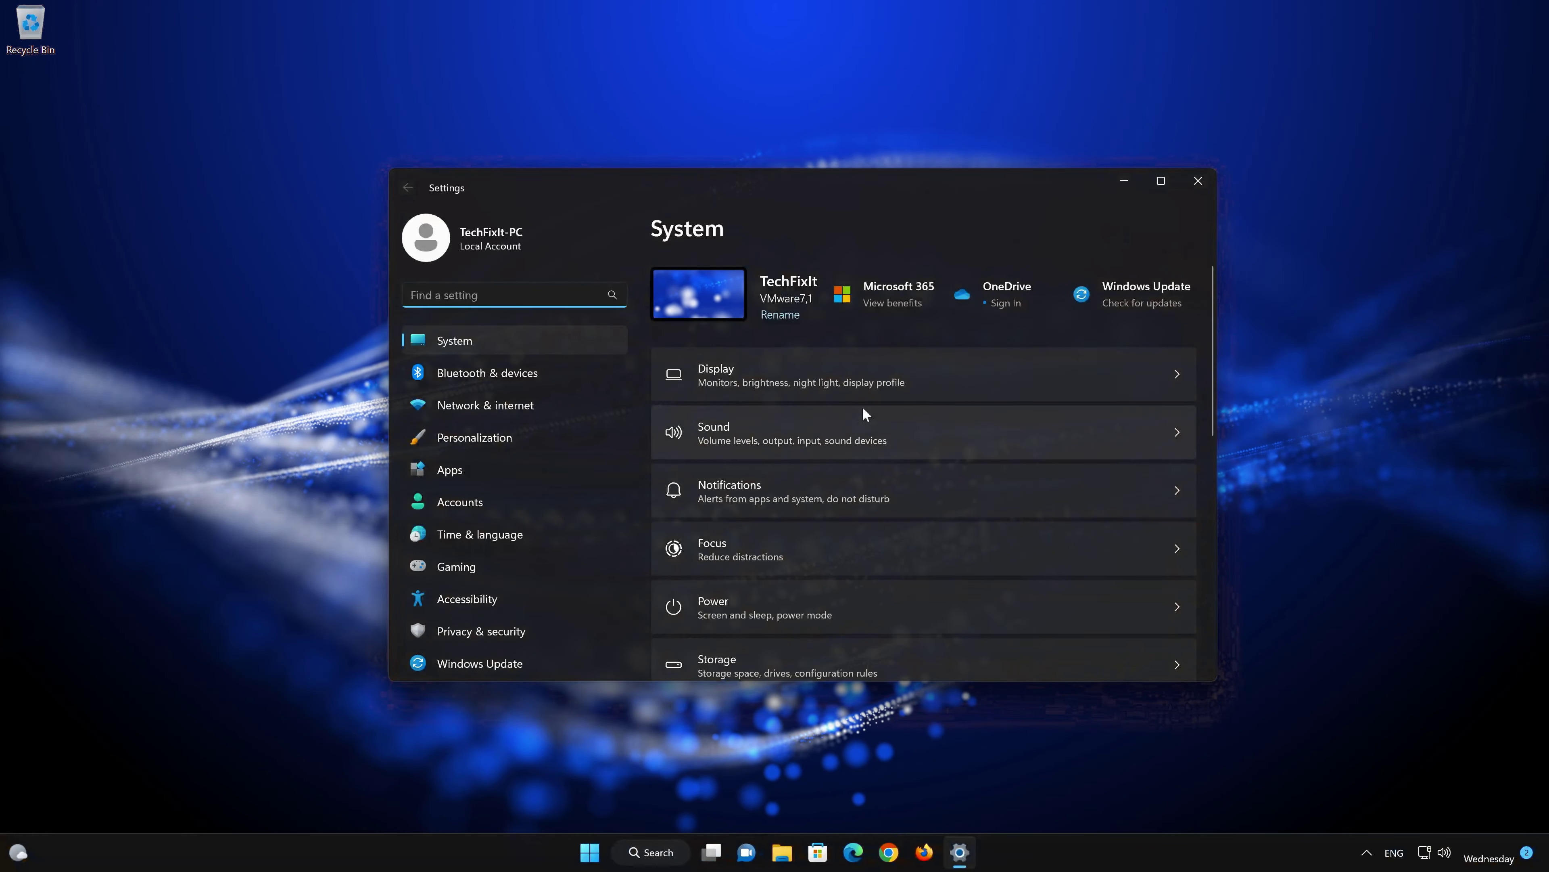
click(502, 664)
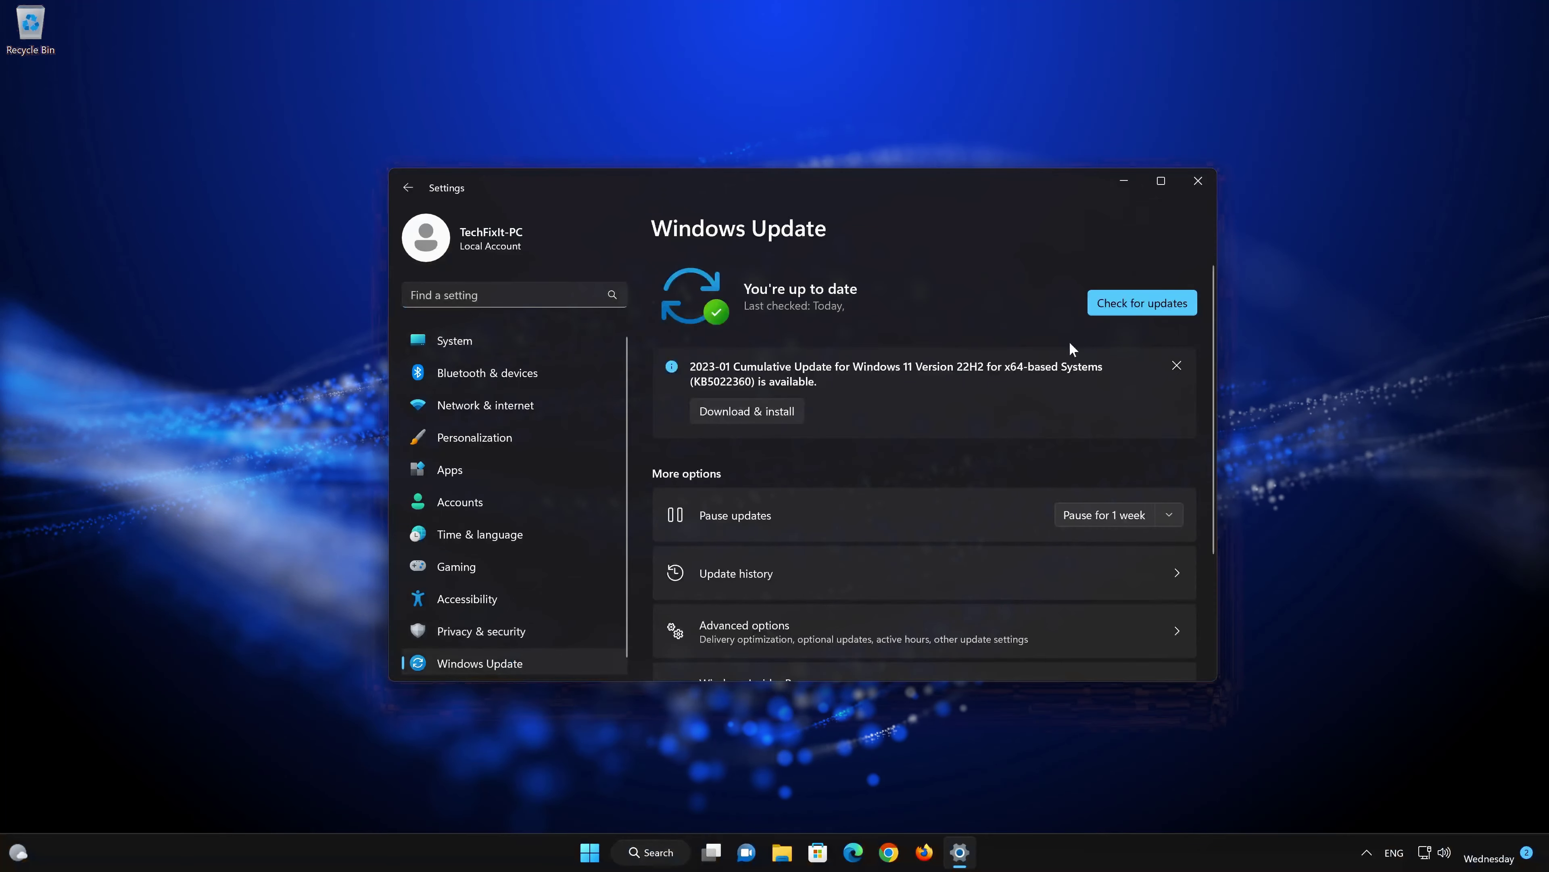
click(1137, 303)
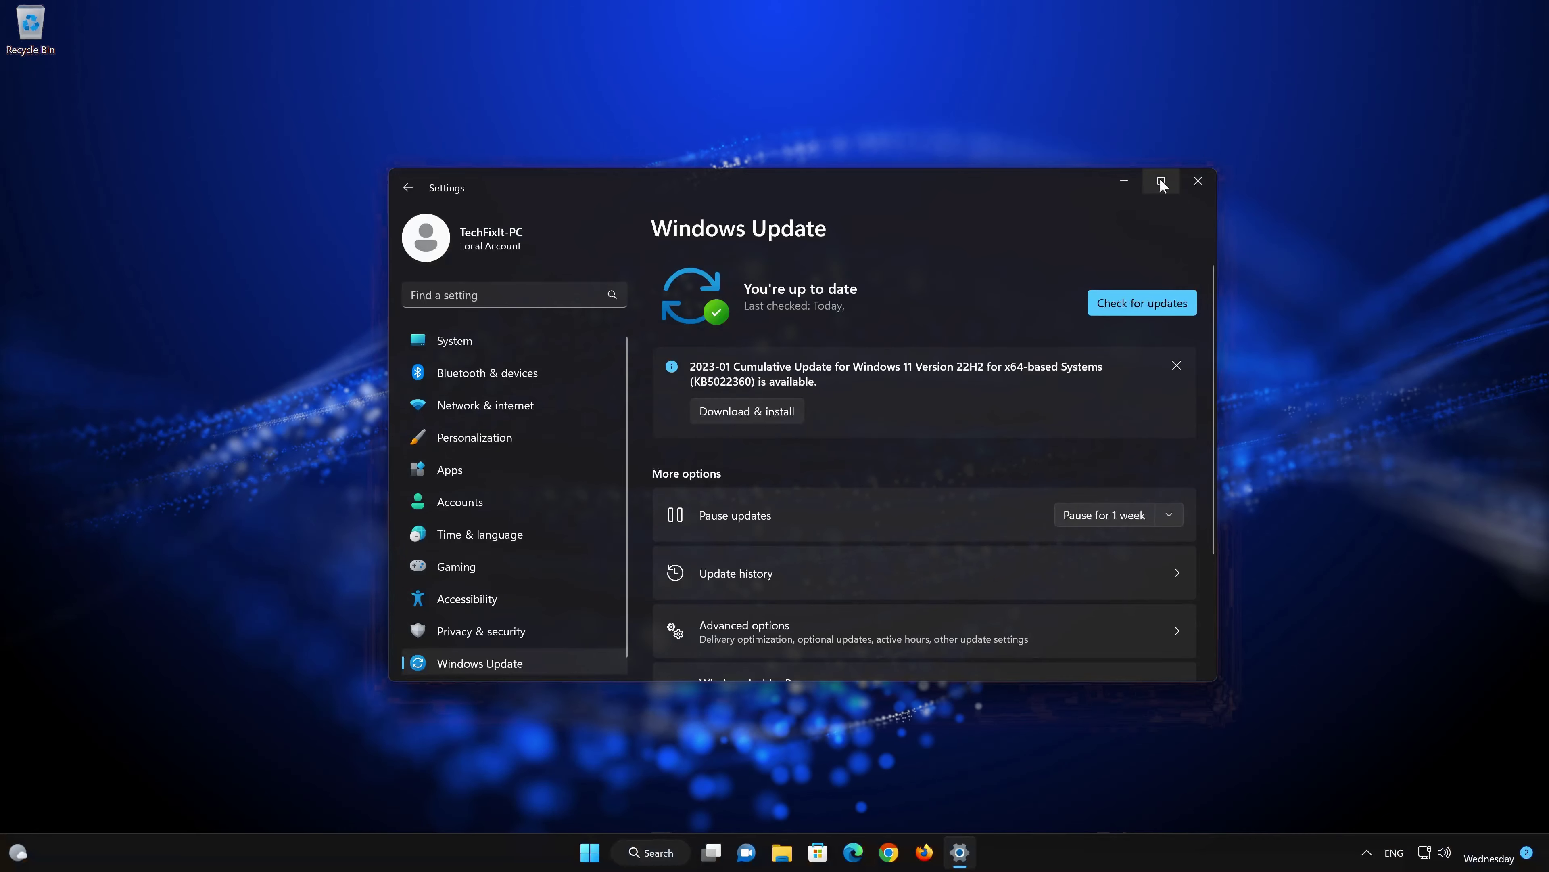
click(1198, 181)
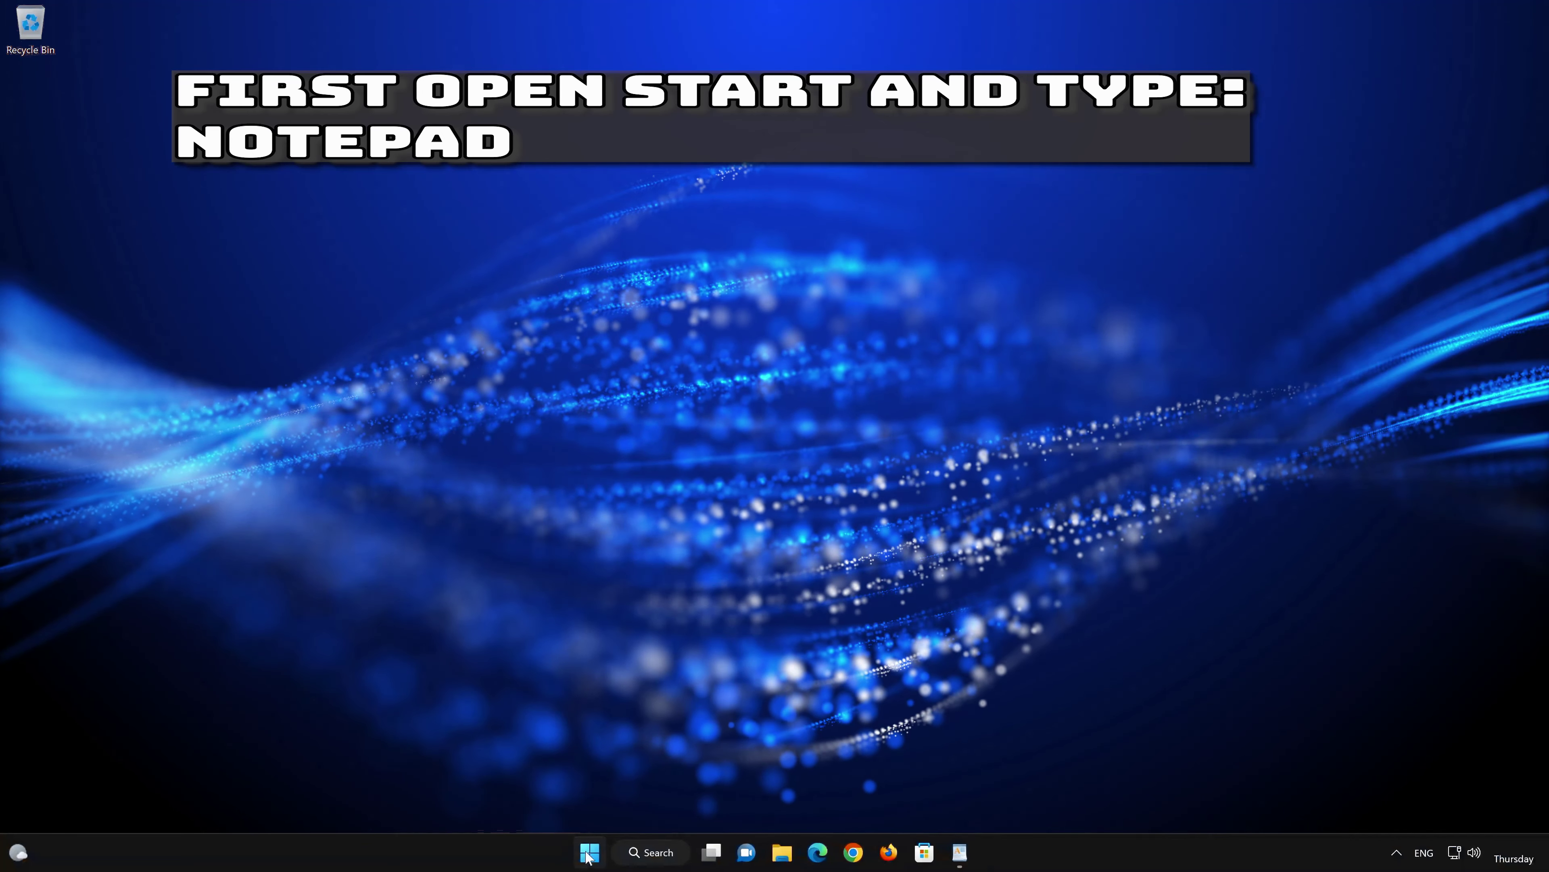
- Search Windows for notepad and open the Notepad app
click(589, 854)
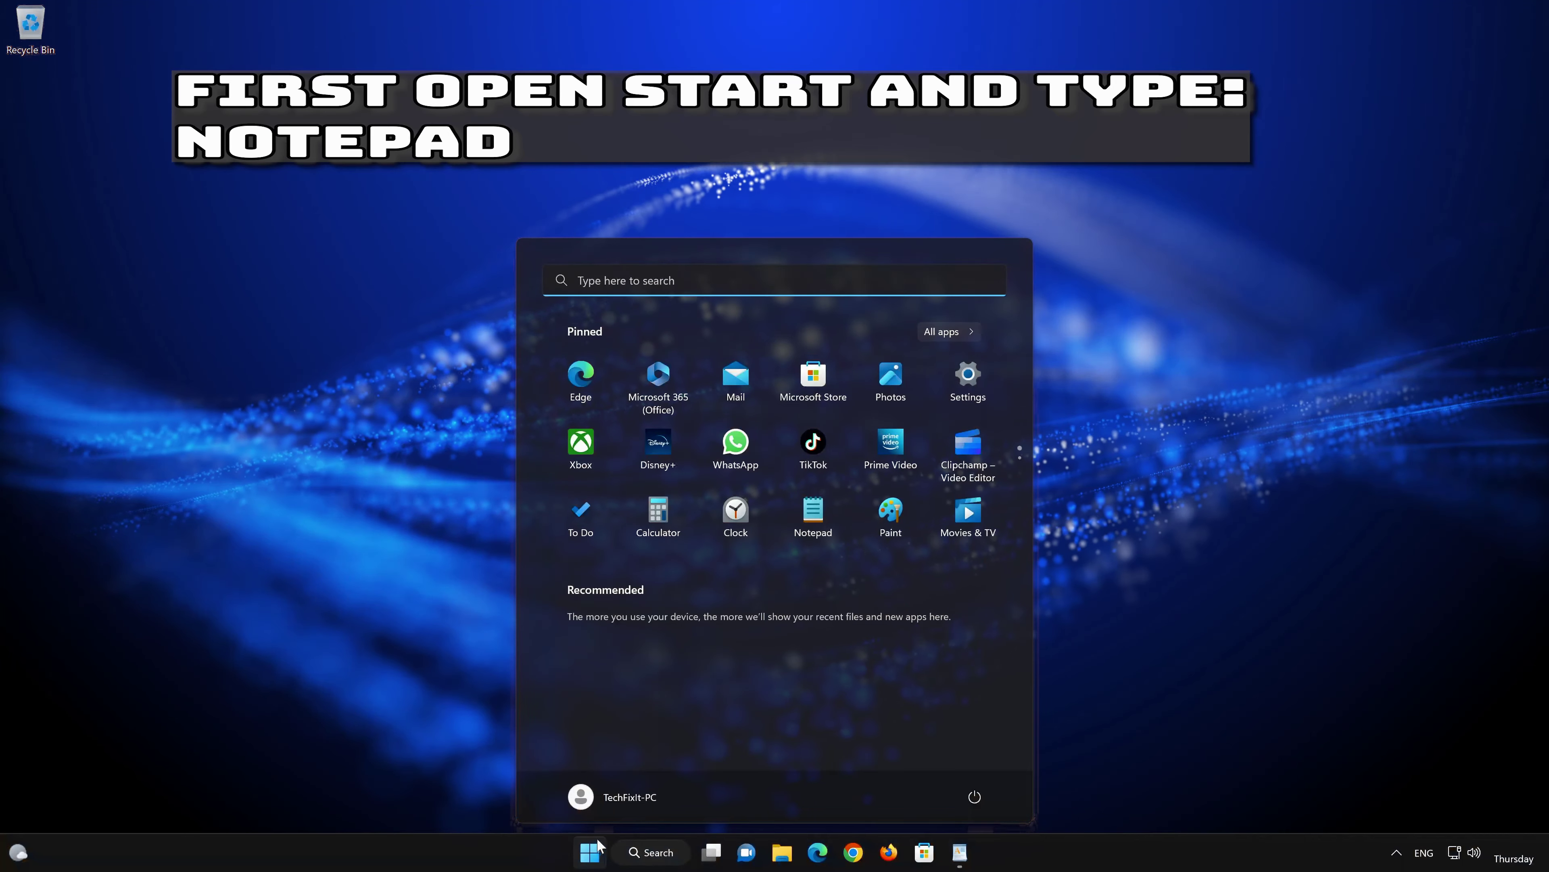
text(notepad)
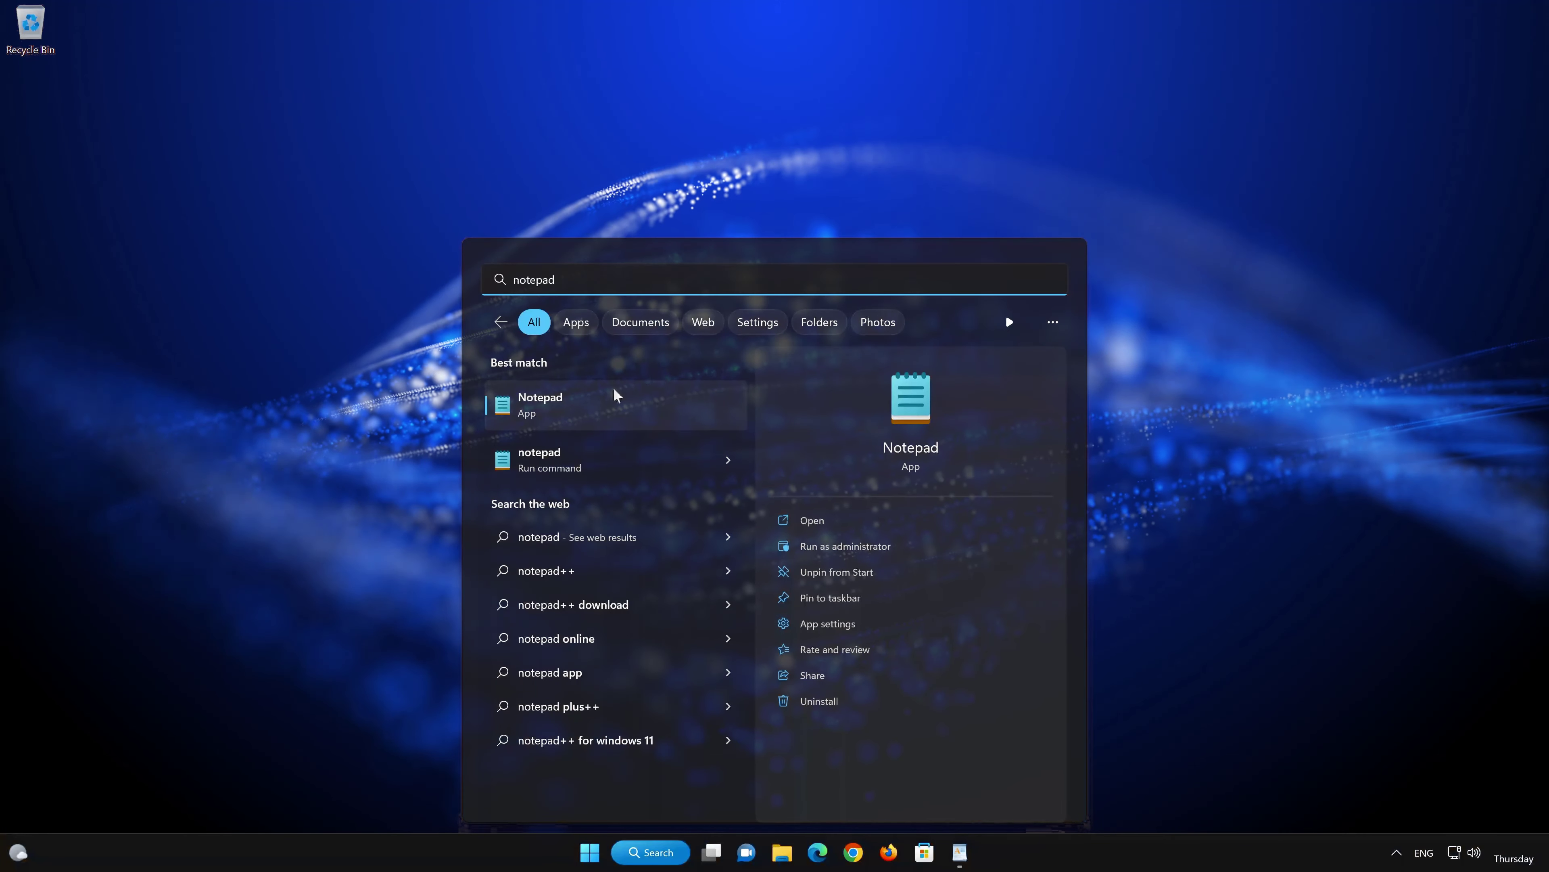
click(615, 398)
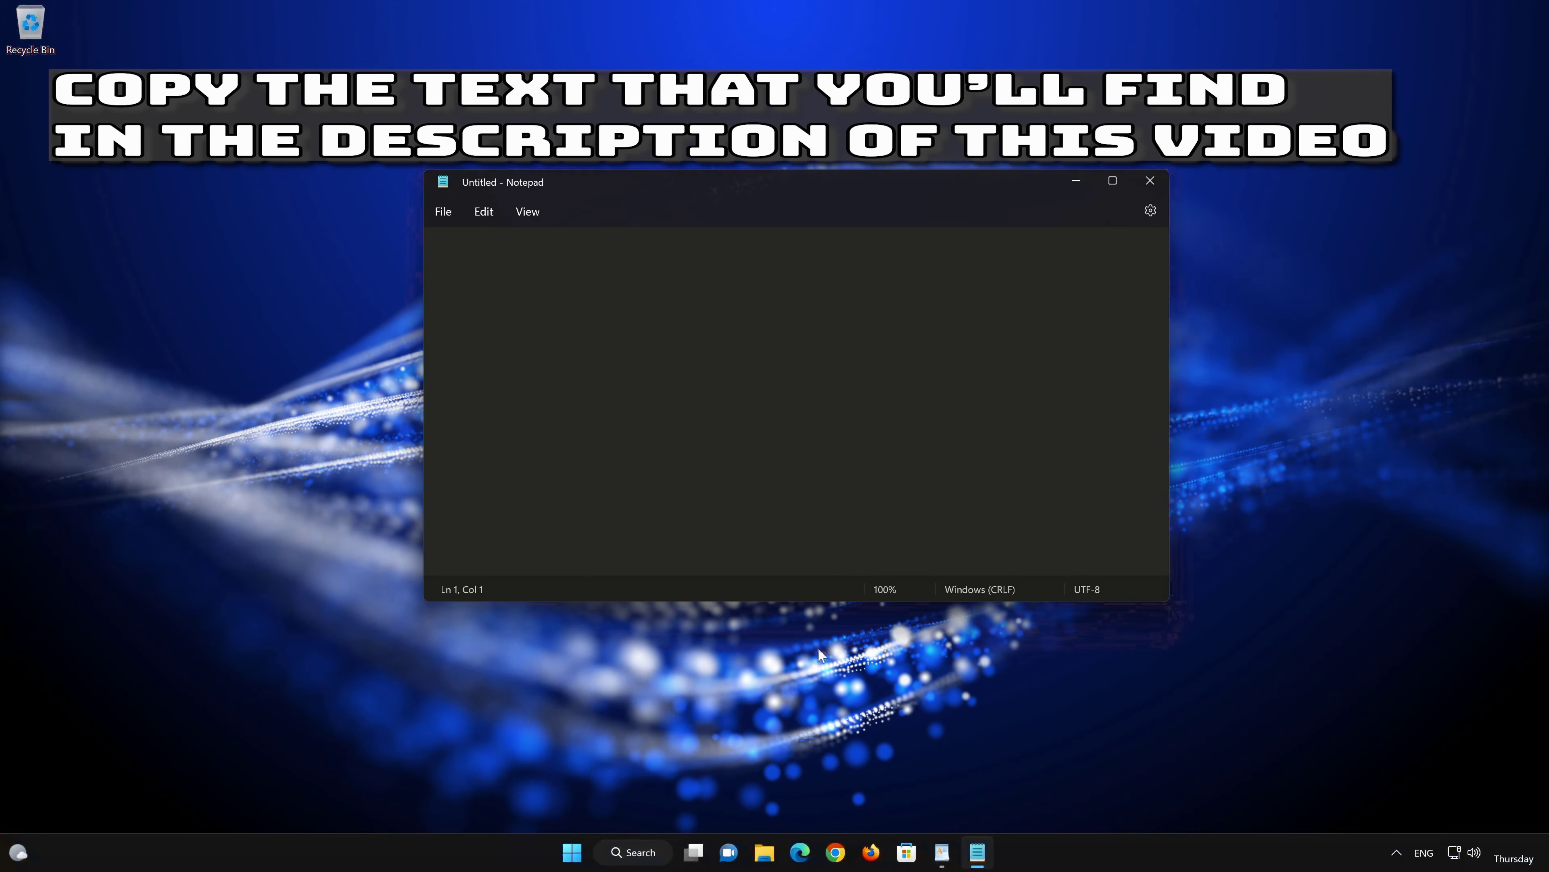
- Copy all the repair commands from the open WordPad document and paste them into the blank Notepad file
click(941, 853)
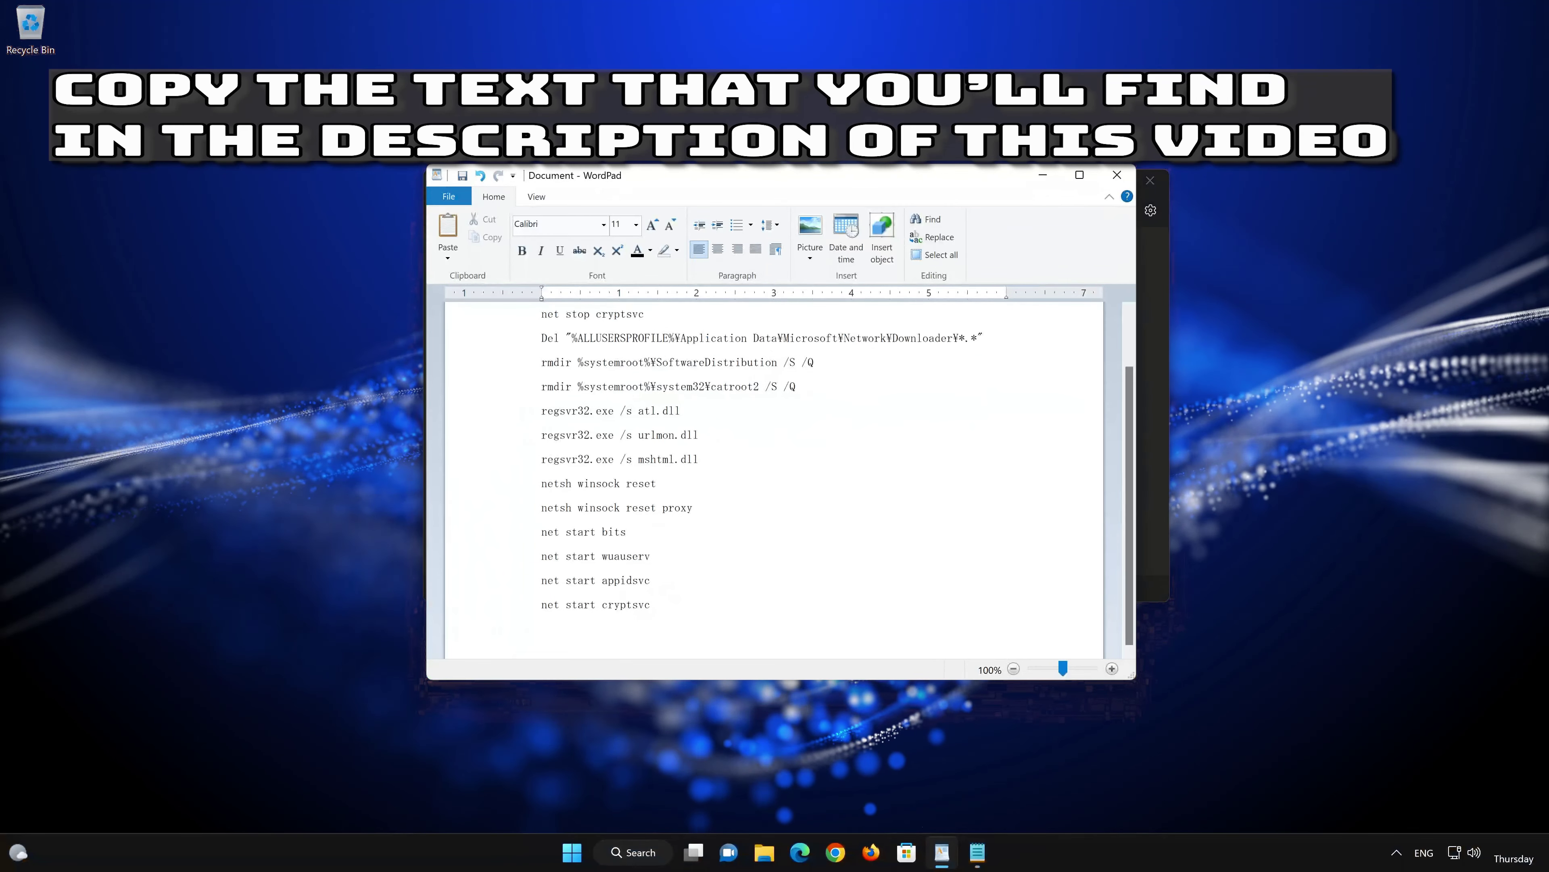
drag(539, 627, 542, 305)
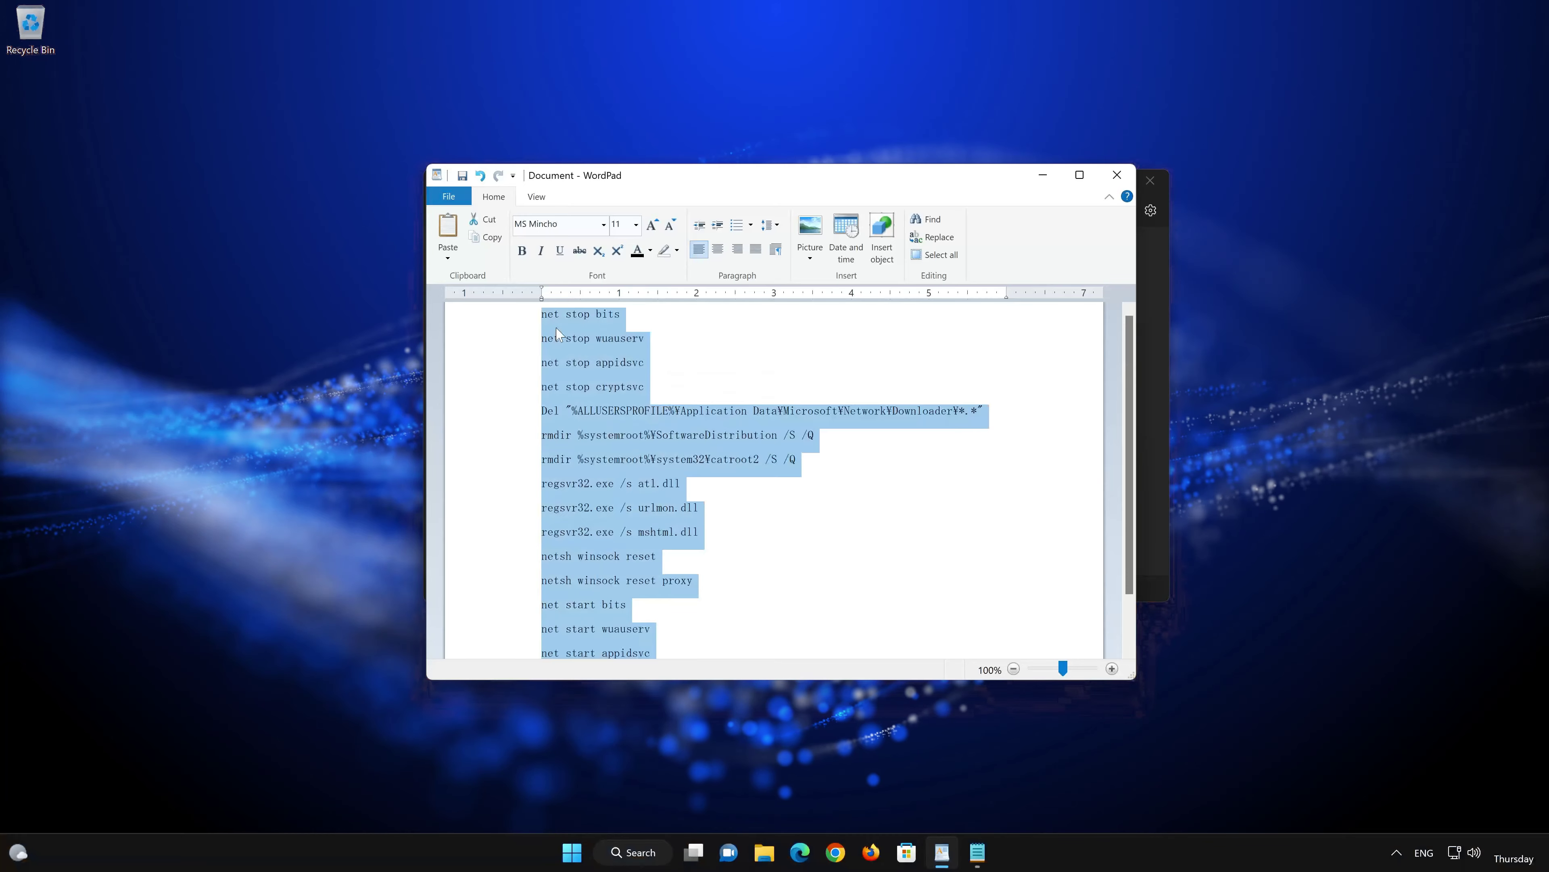
click(578, 358)
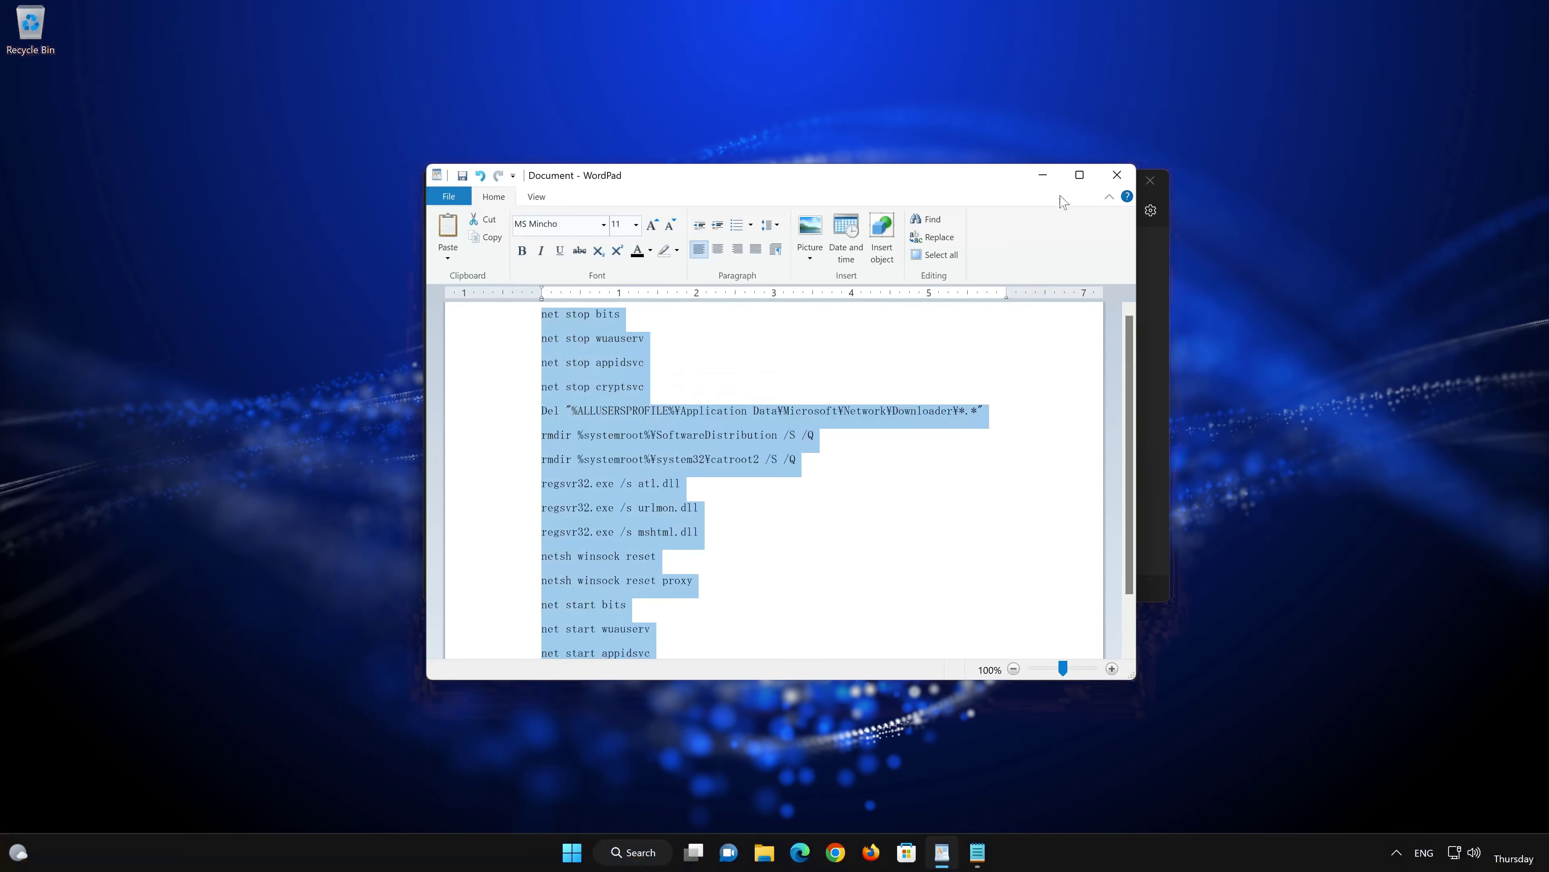
click(1043, 175)
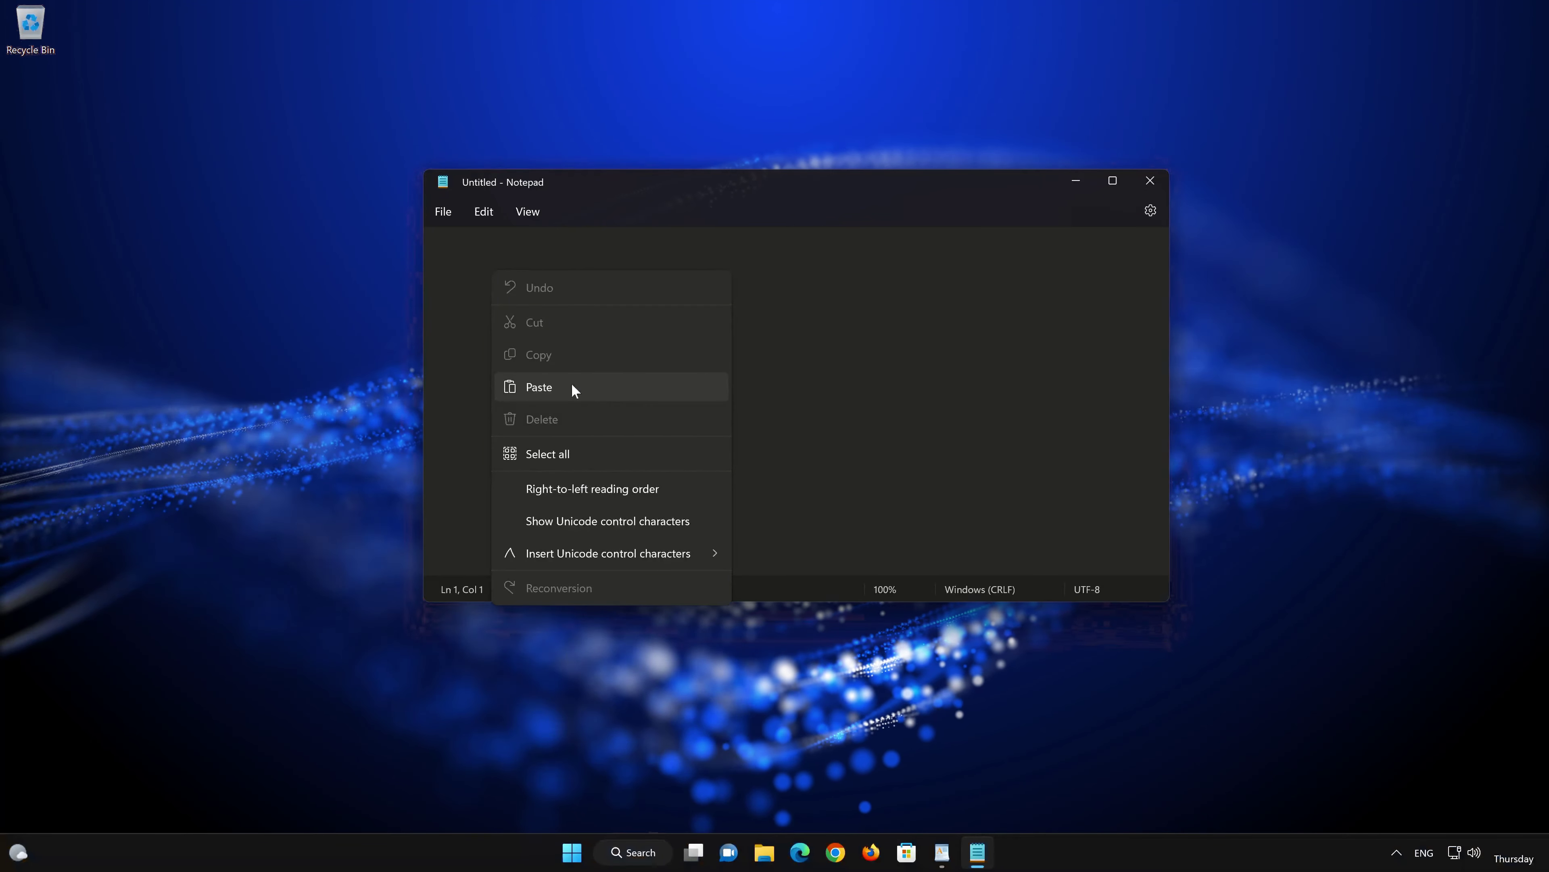
click(576, 391)
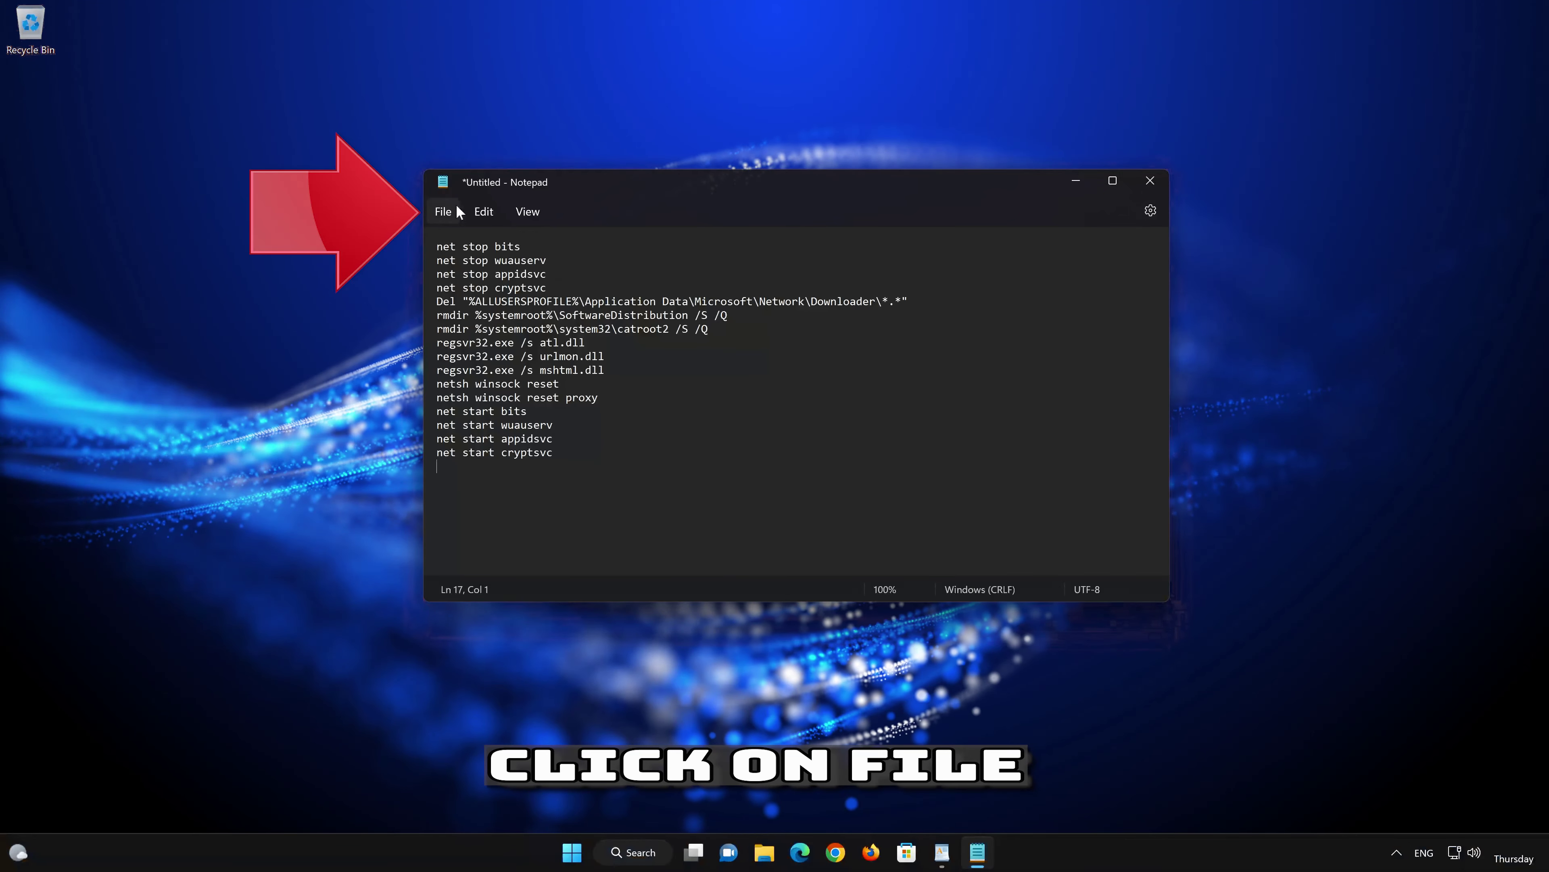
- Save the Notepad text to the Desktop as FIX.BAT with the file type All files, and close Notepad
click(444, 213)
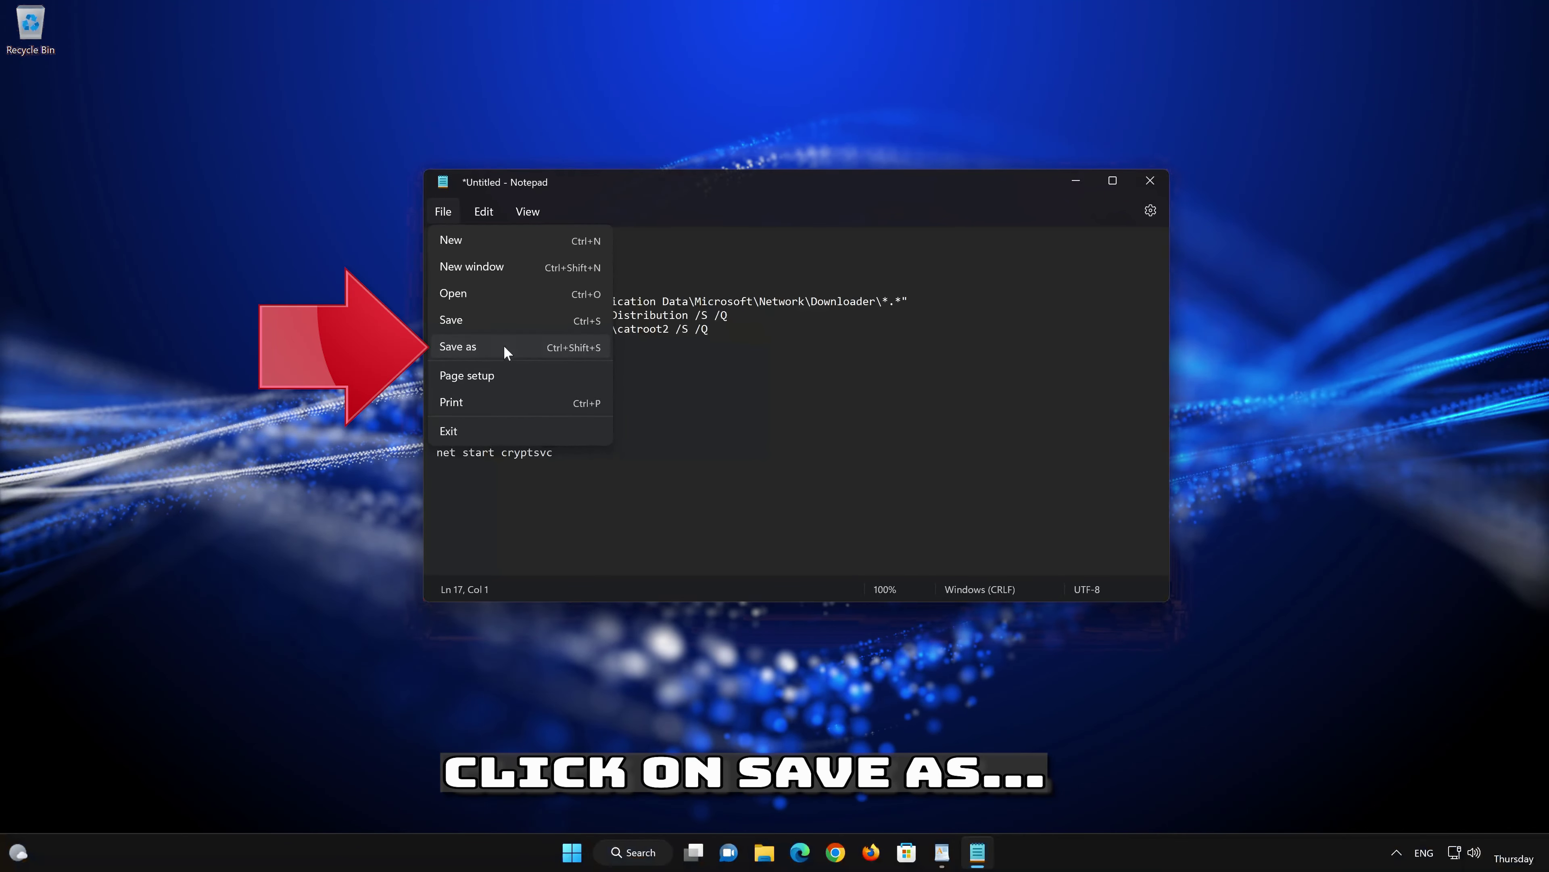
click(503, 347)
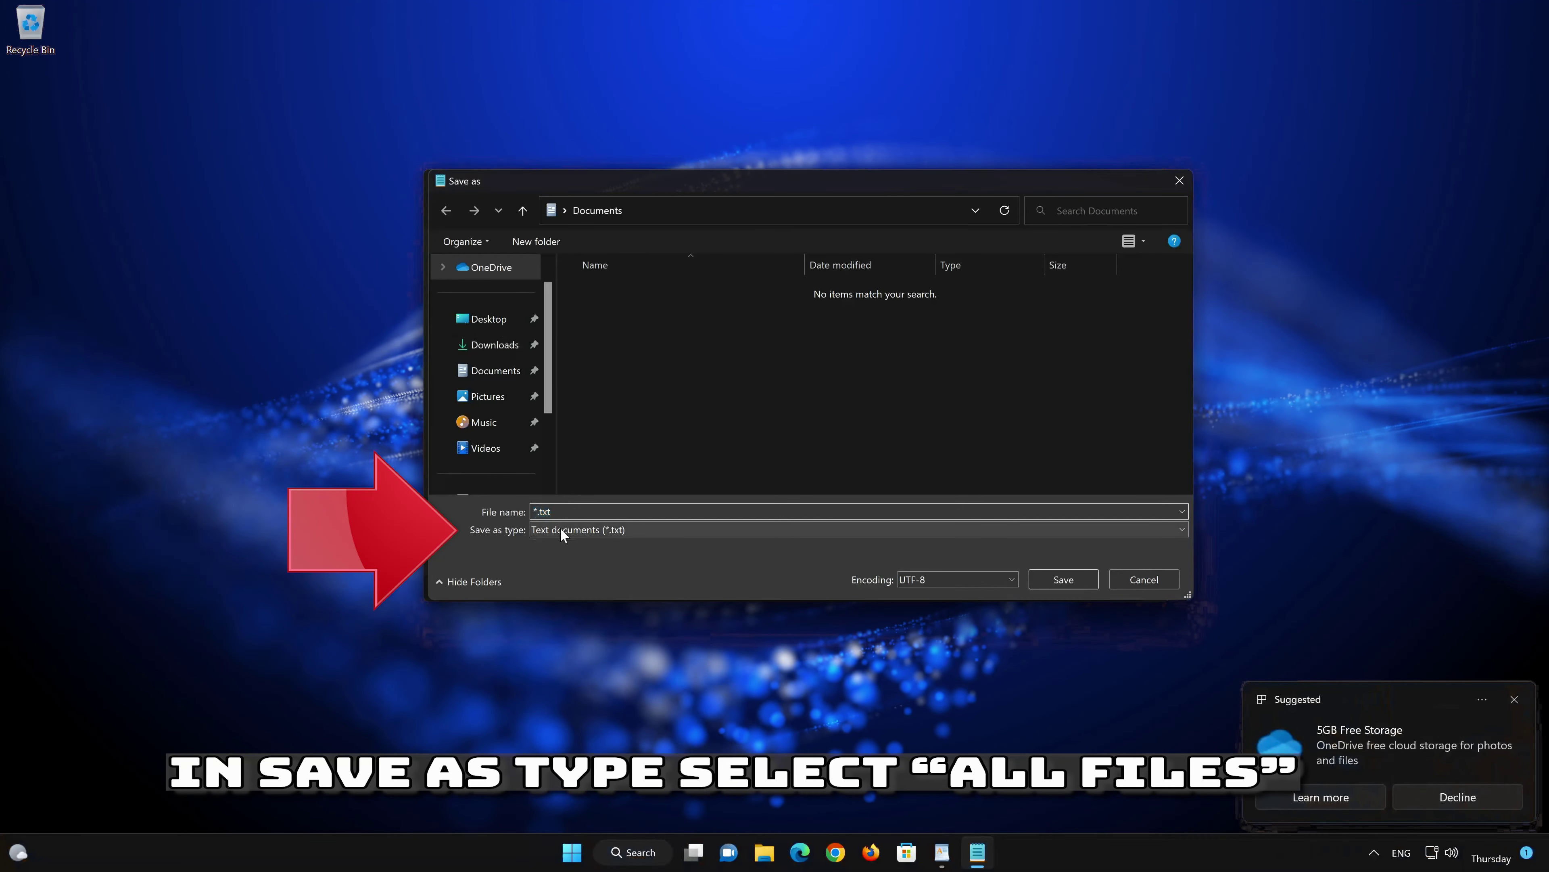
click(560, 528)
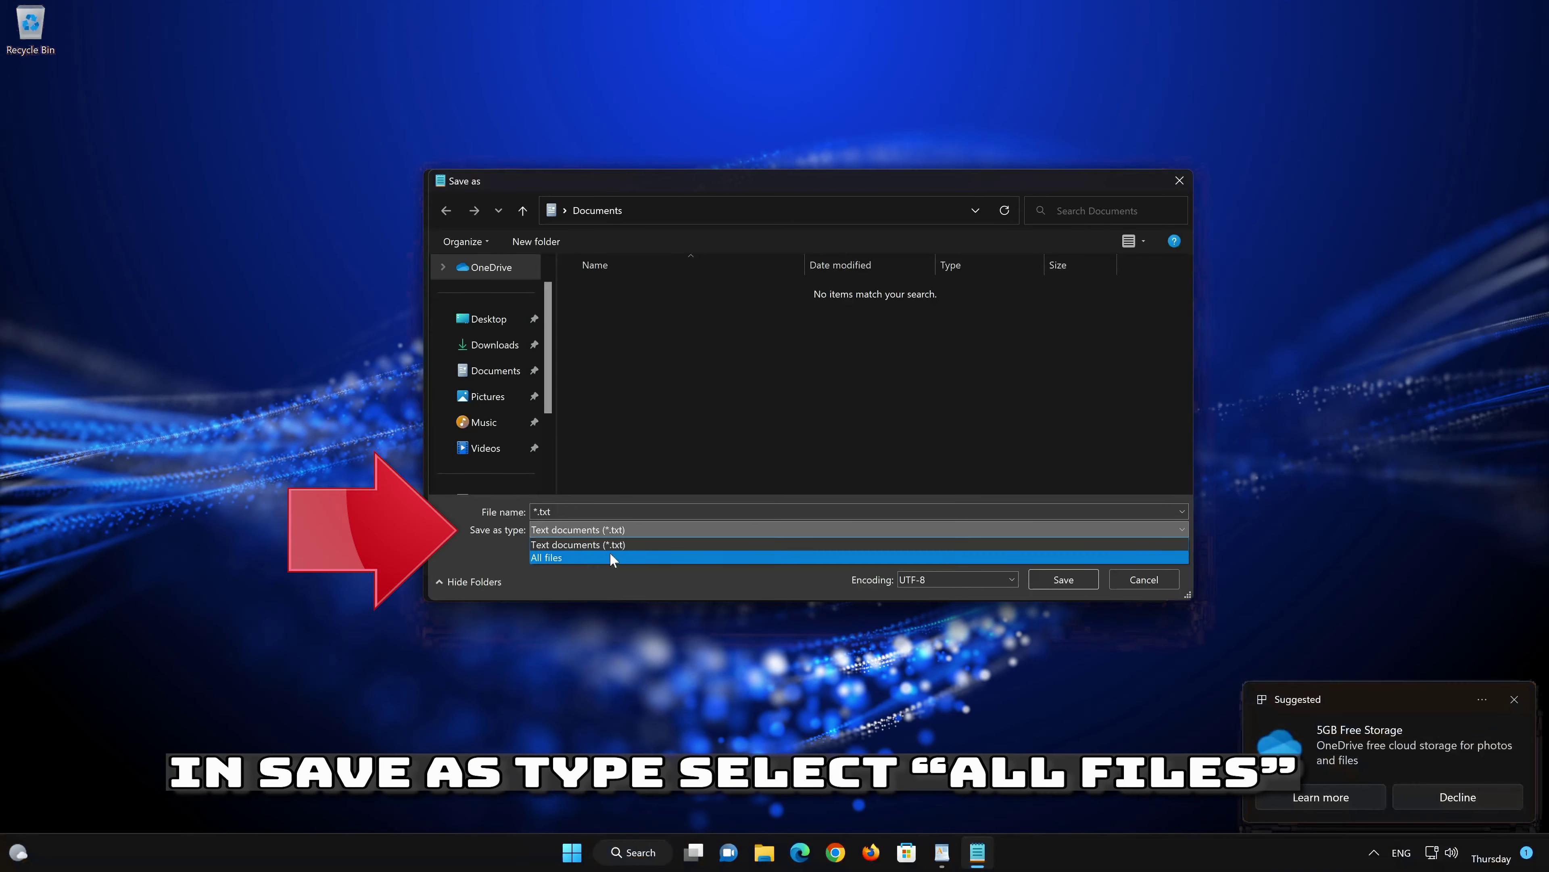
click(562, 558)
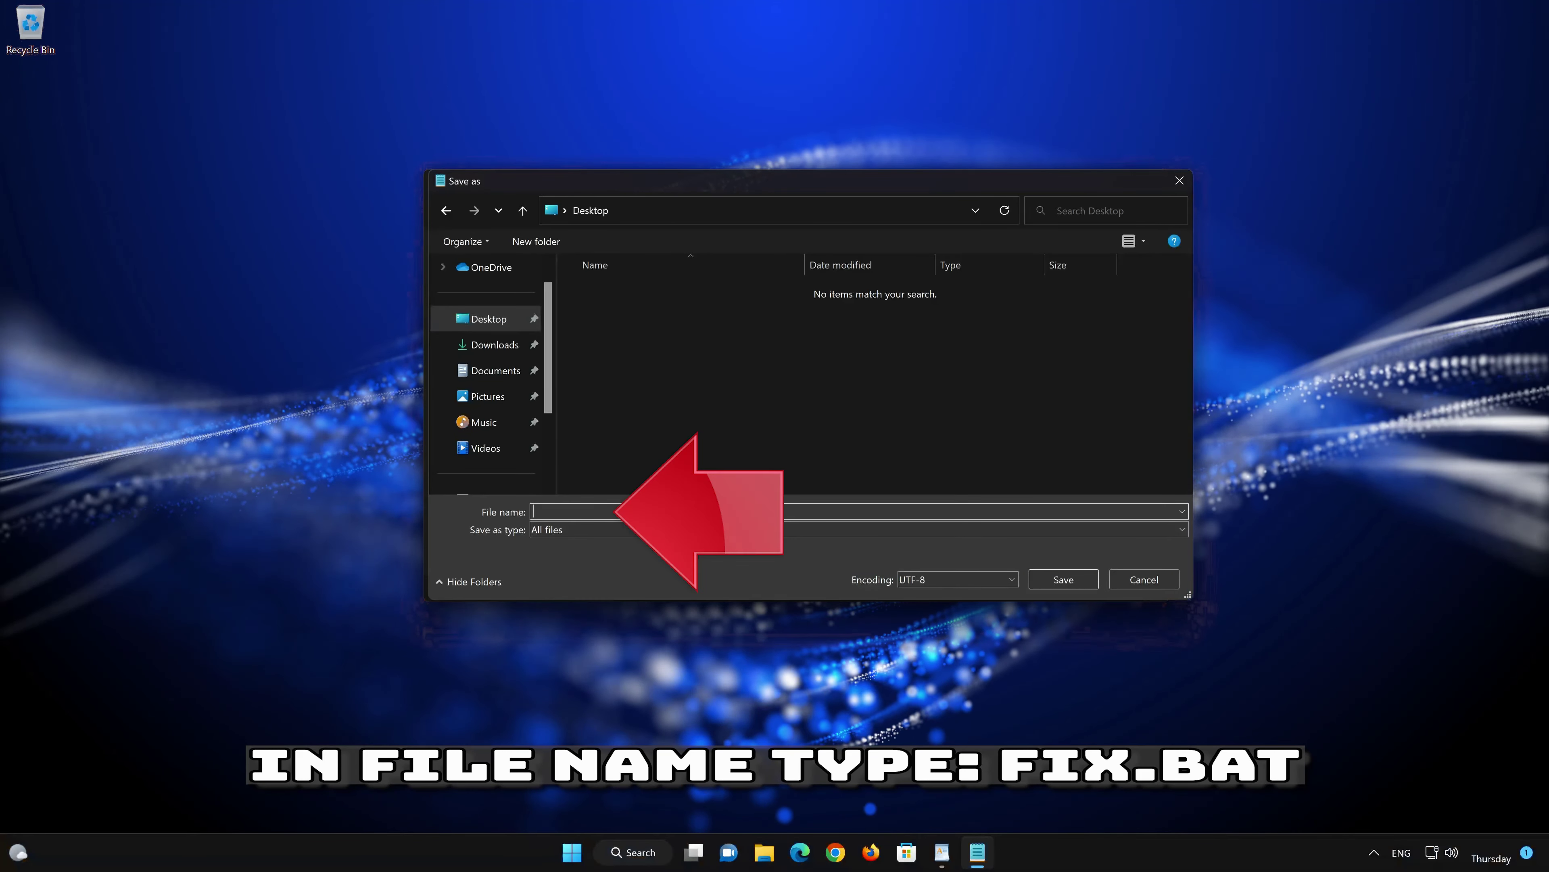
text(FIX)
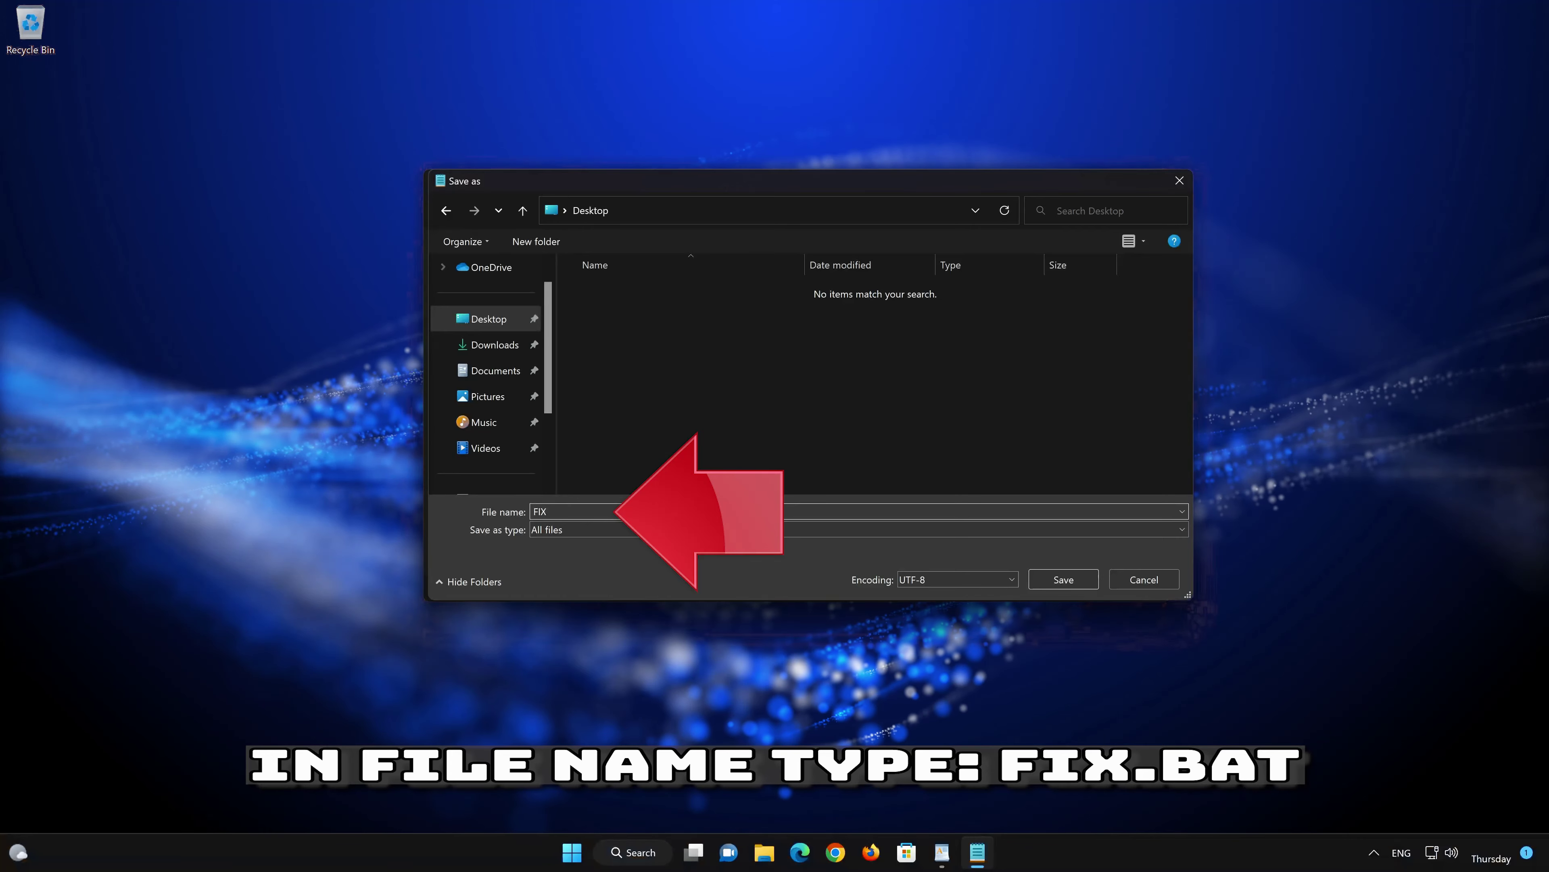
text(BAT)
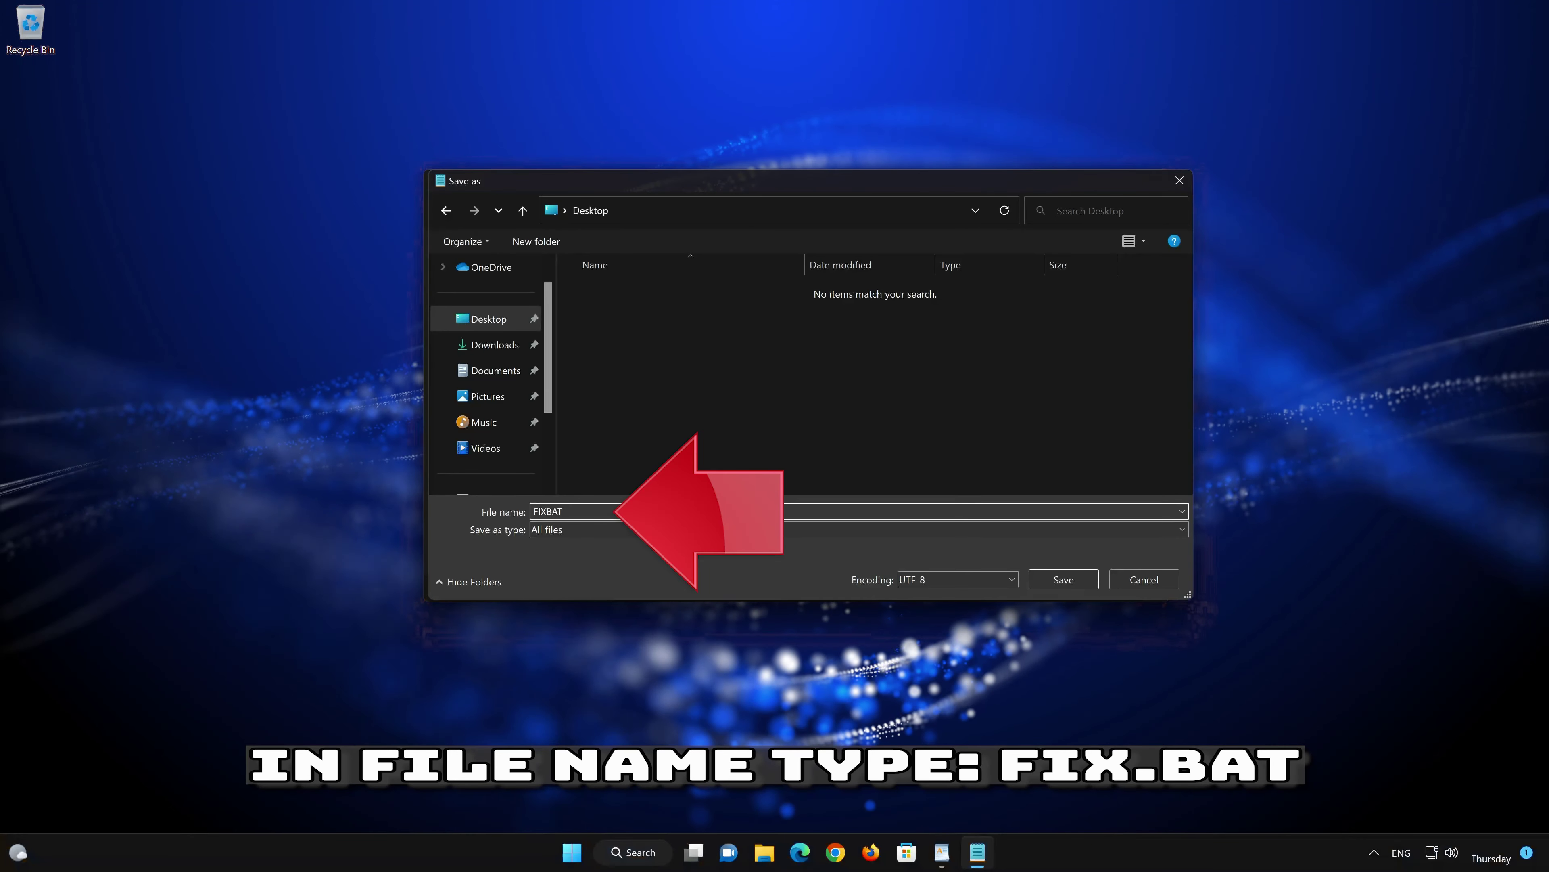
key(BackSpace)
key(BackSpace)
key(BackSpace)
text(.BAT)
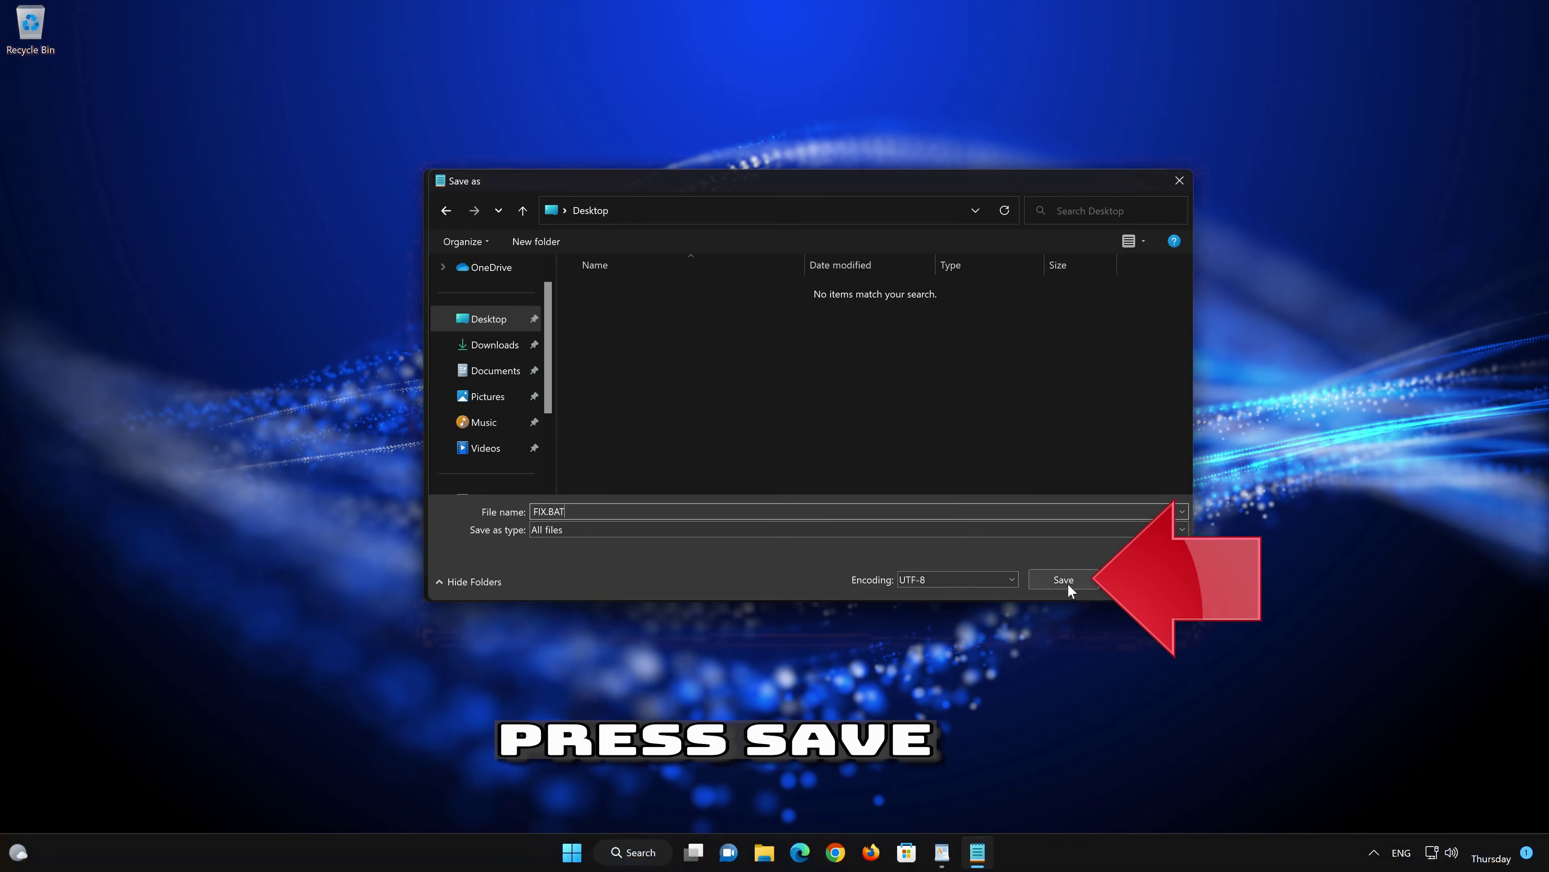
click(1068, 587)
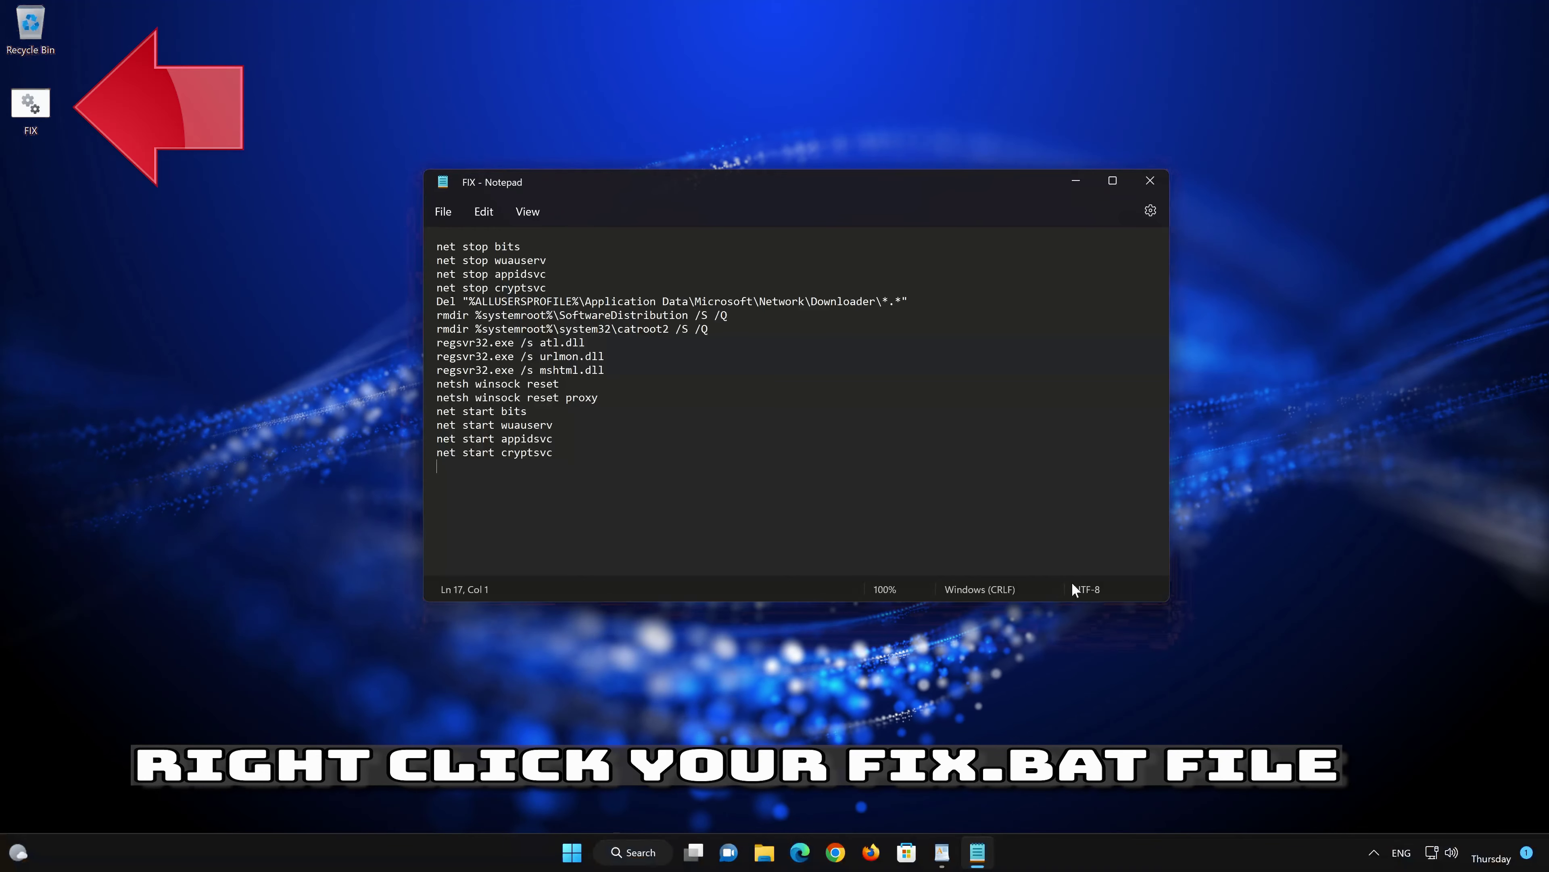
click(1143, 183)
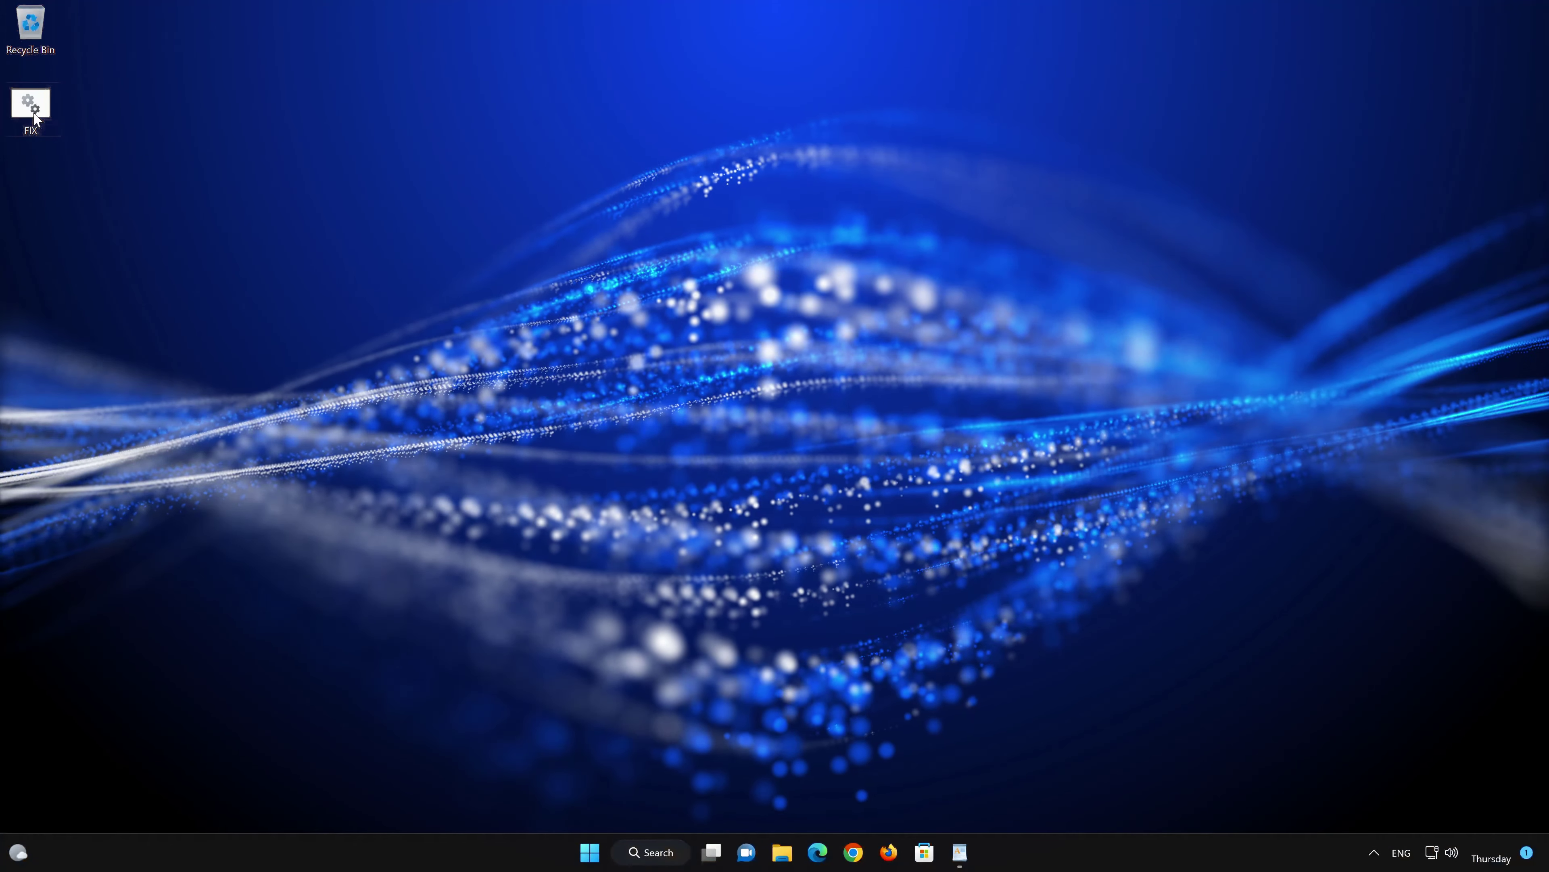
- Run the FIX batch file on the desktop as administrator and allow it to make changes to the device
right_click(34, 118)
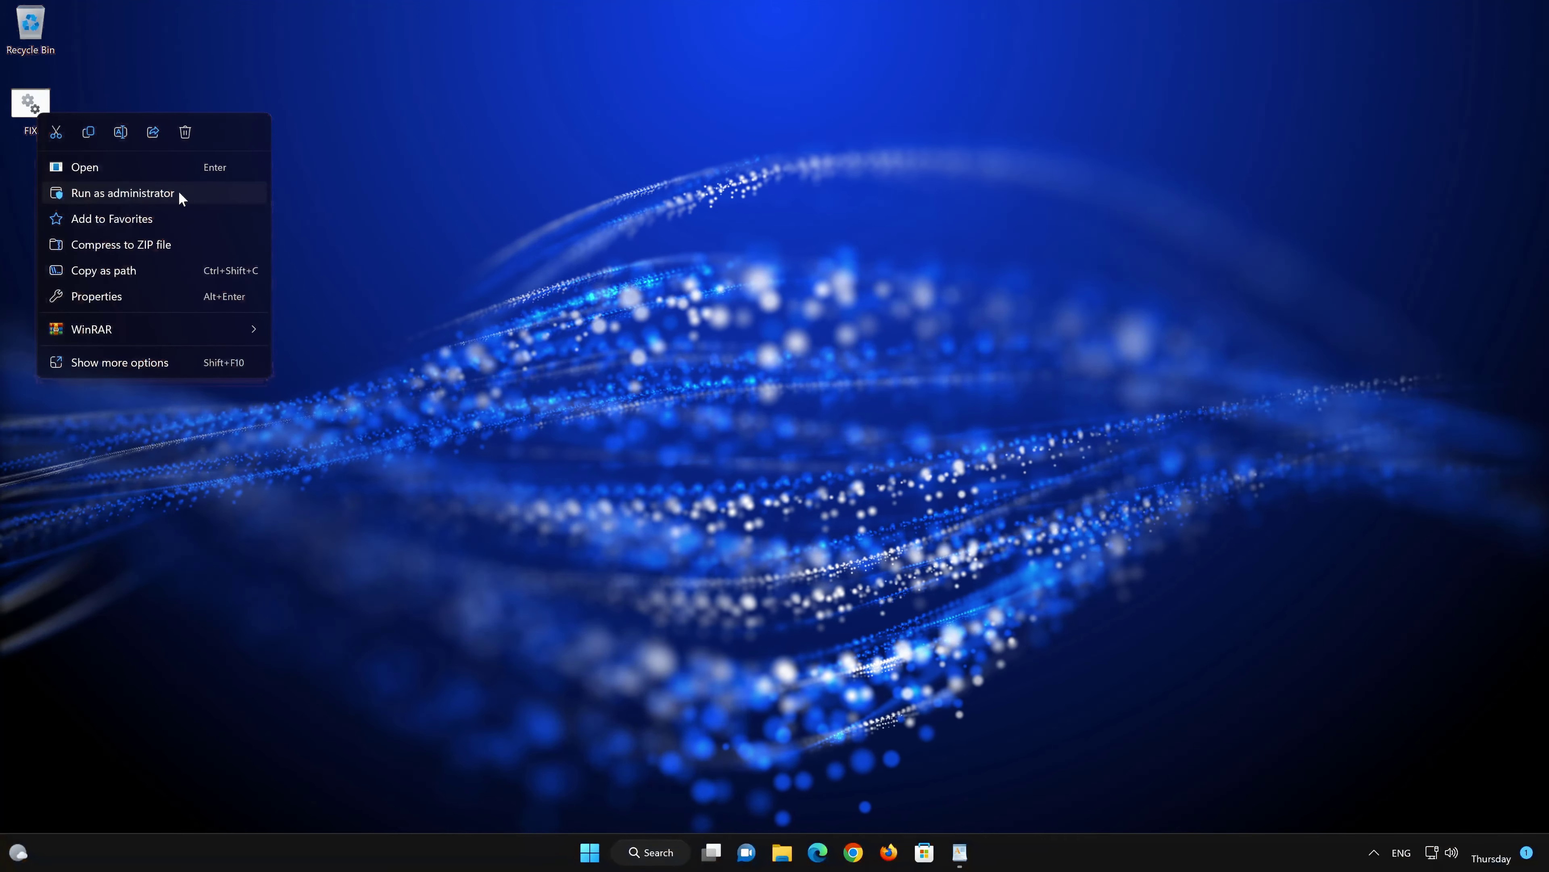
click(179, 194)
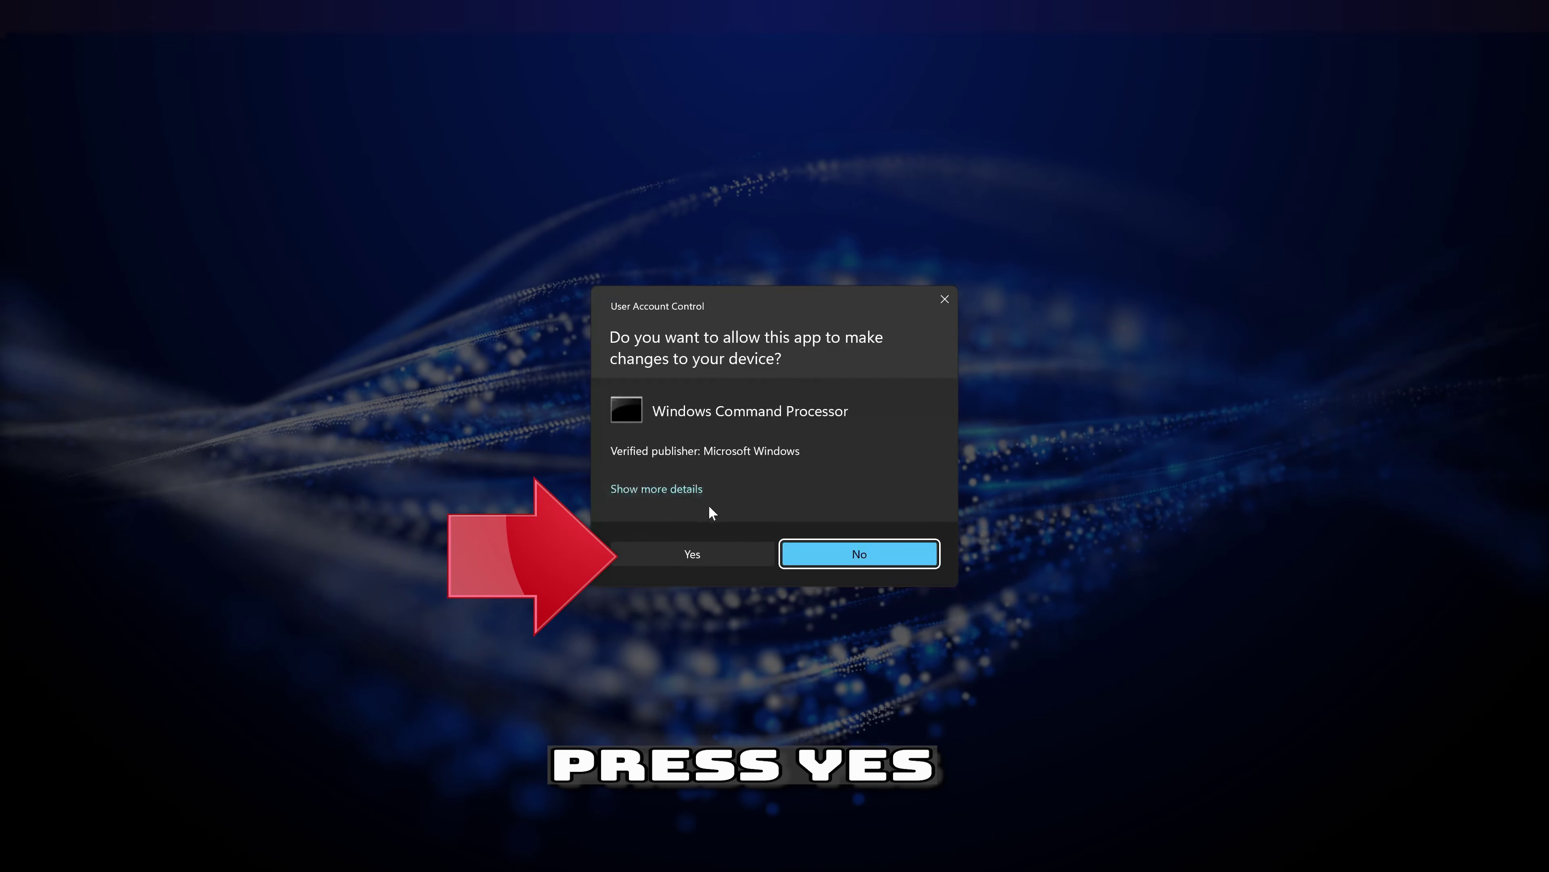
click(700, 558)
text(net stop bits)
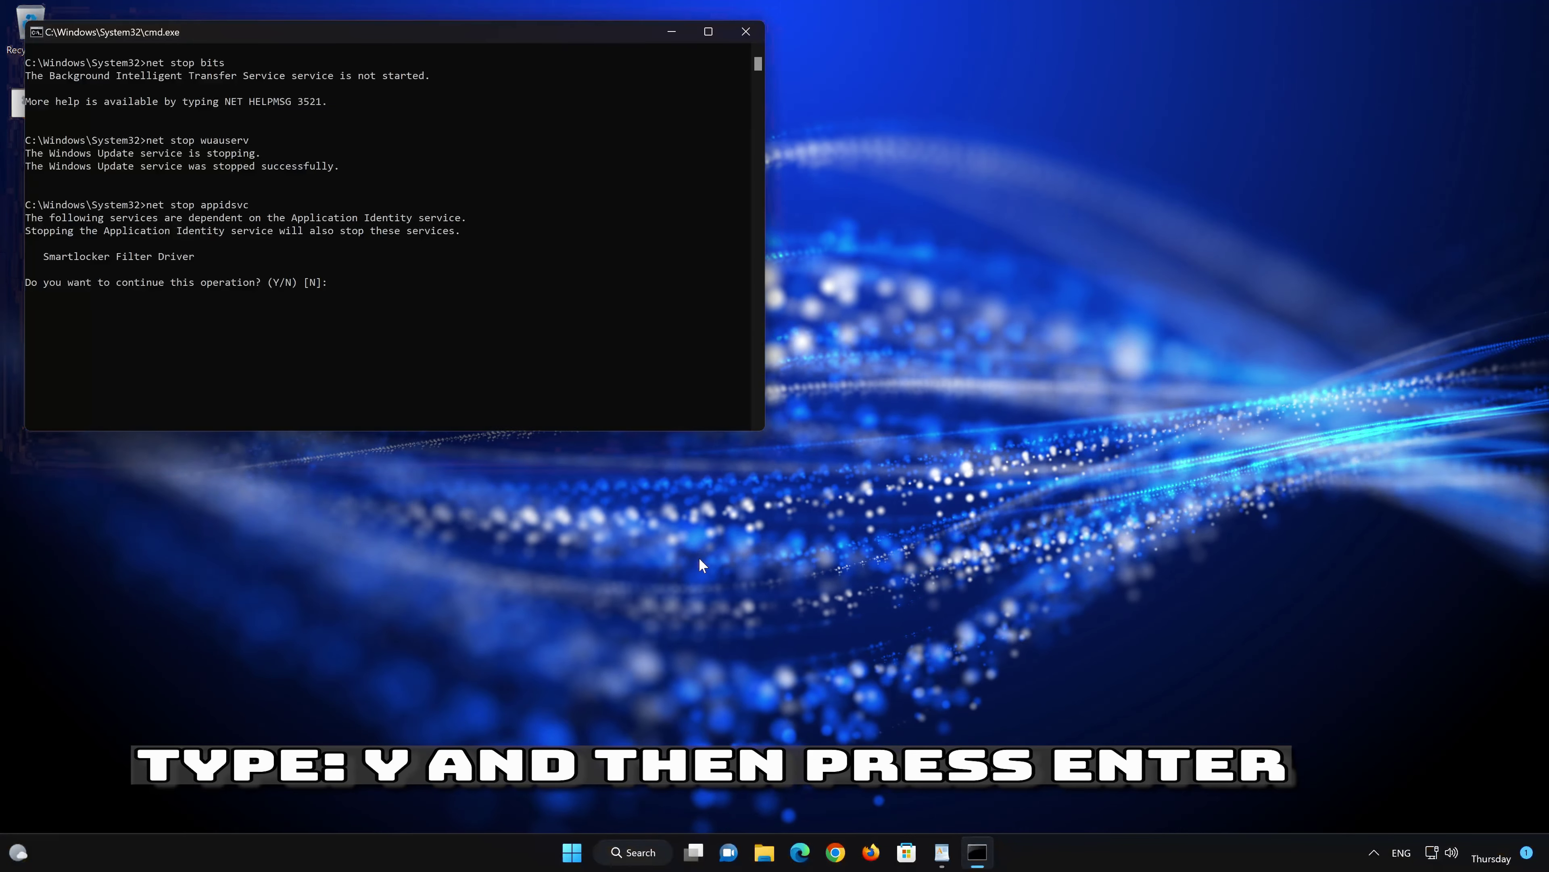
- Answer Y to the batch file's prompts for stopping the Application Identity service and deleting the Downloader folder's files
text(Y)
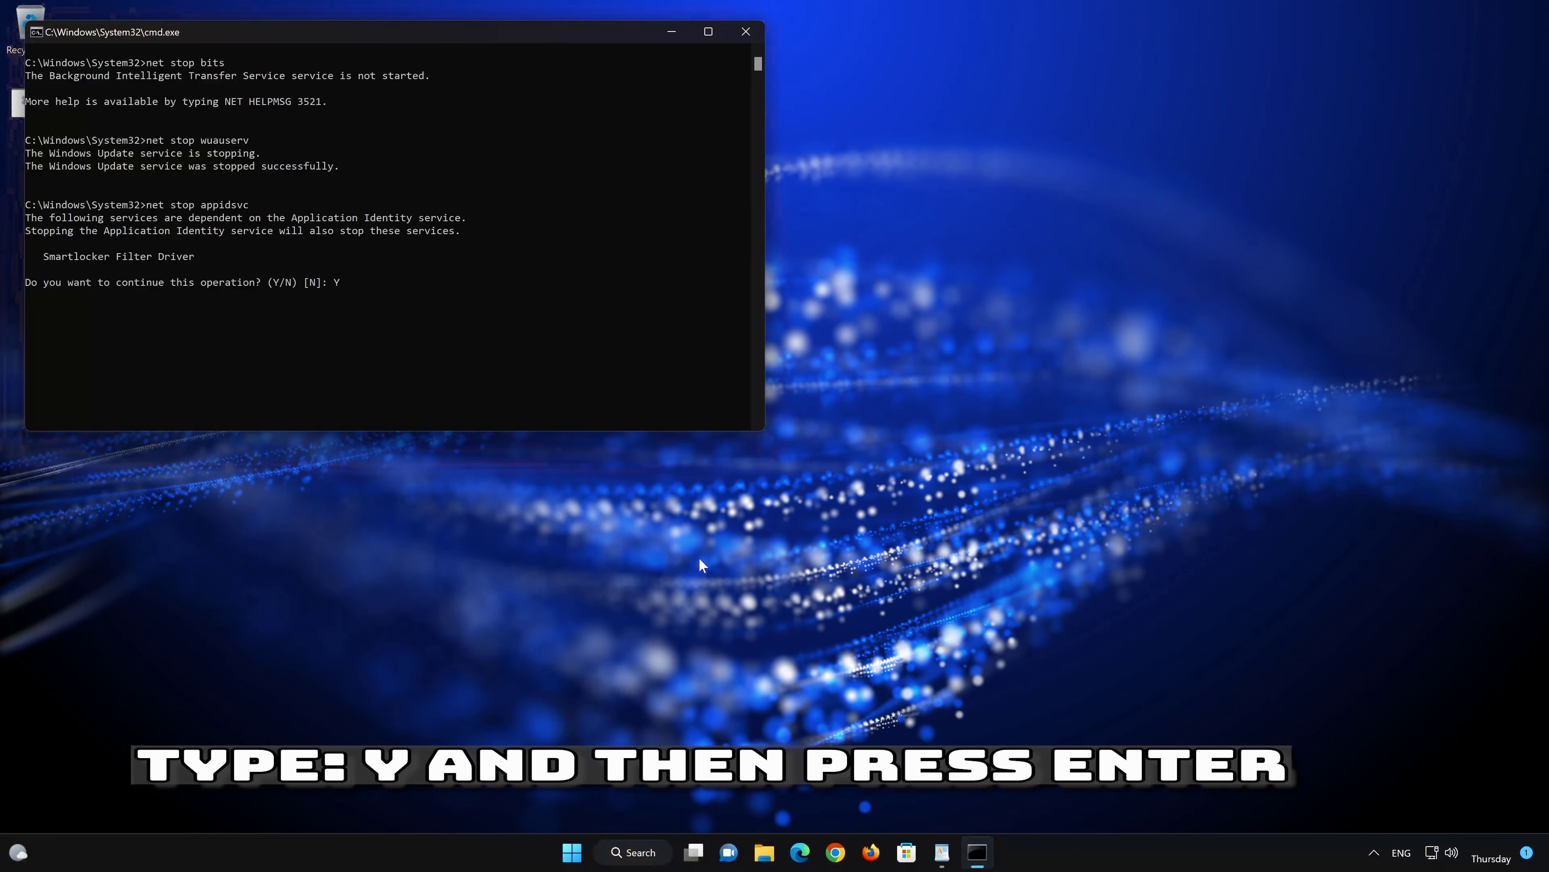
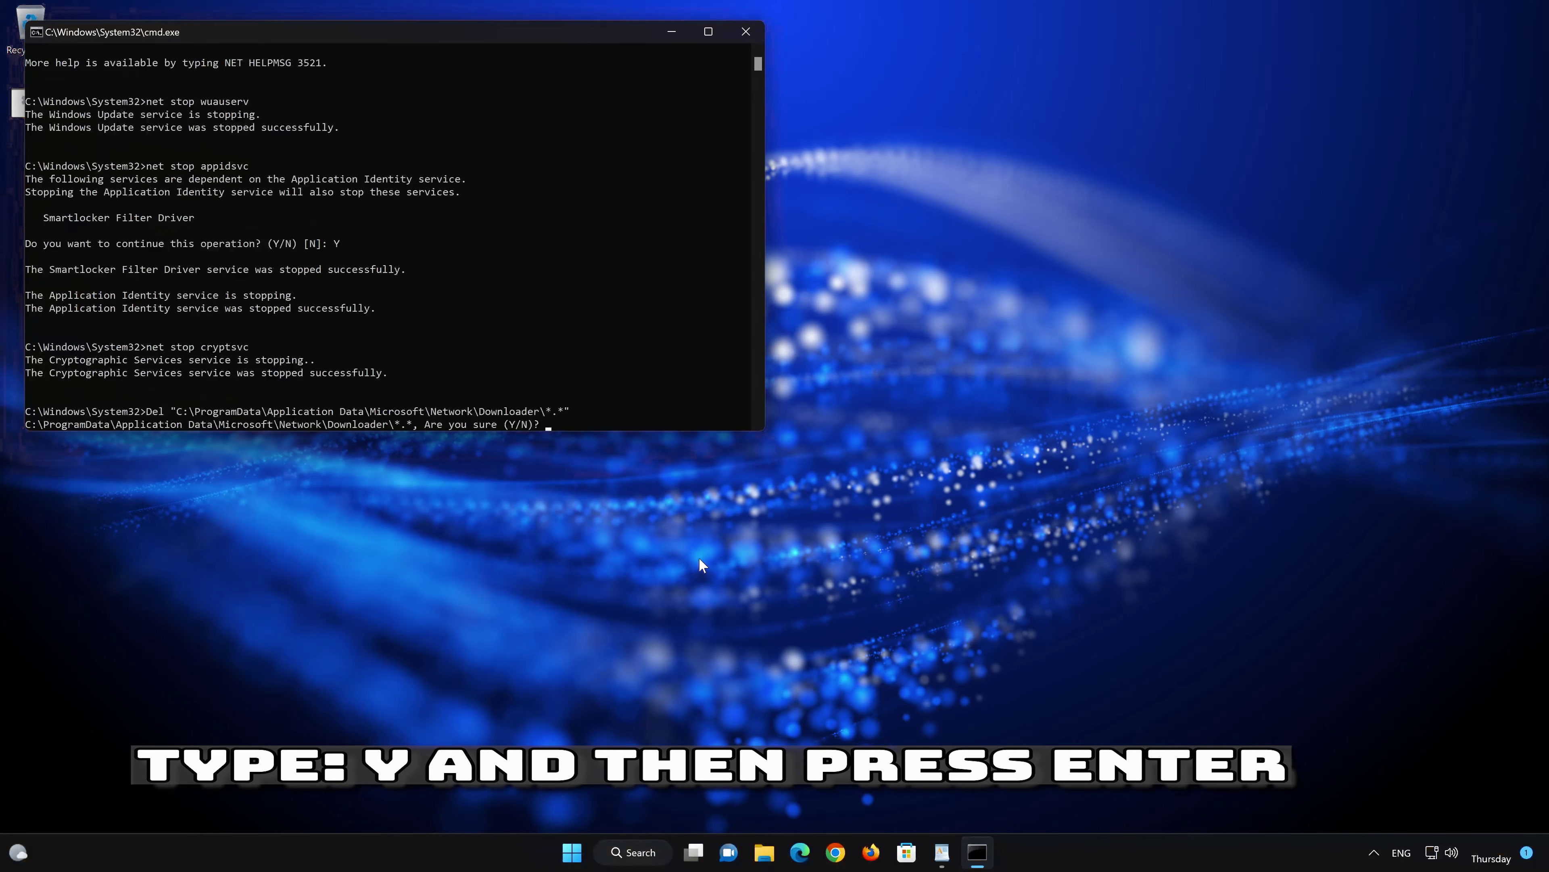
text(Y)
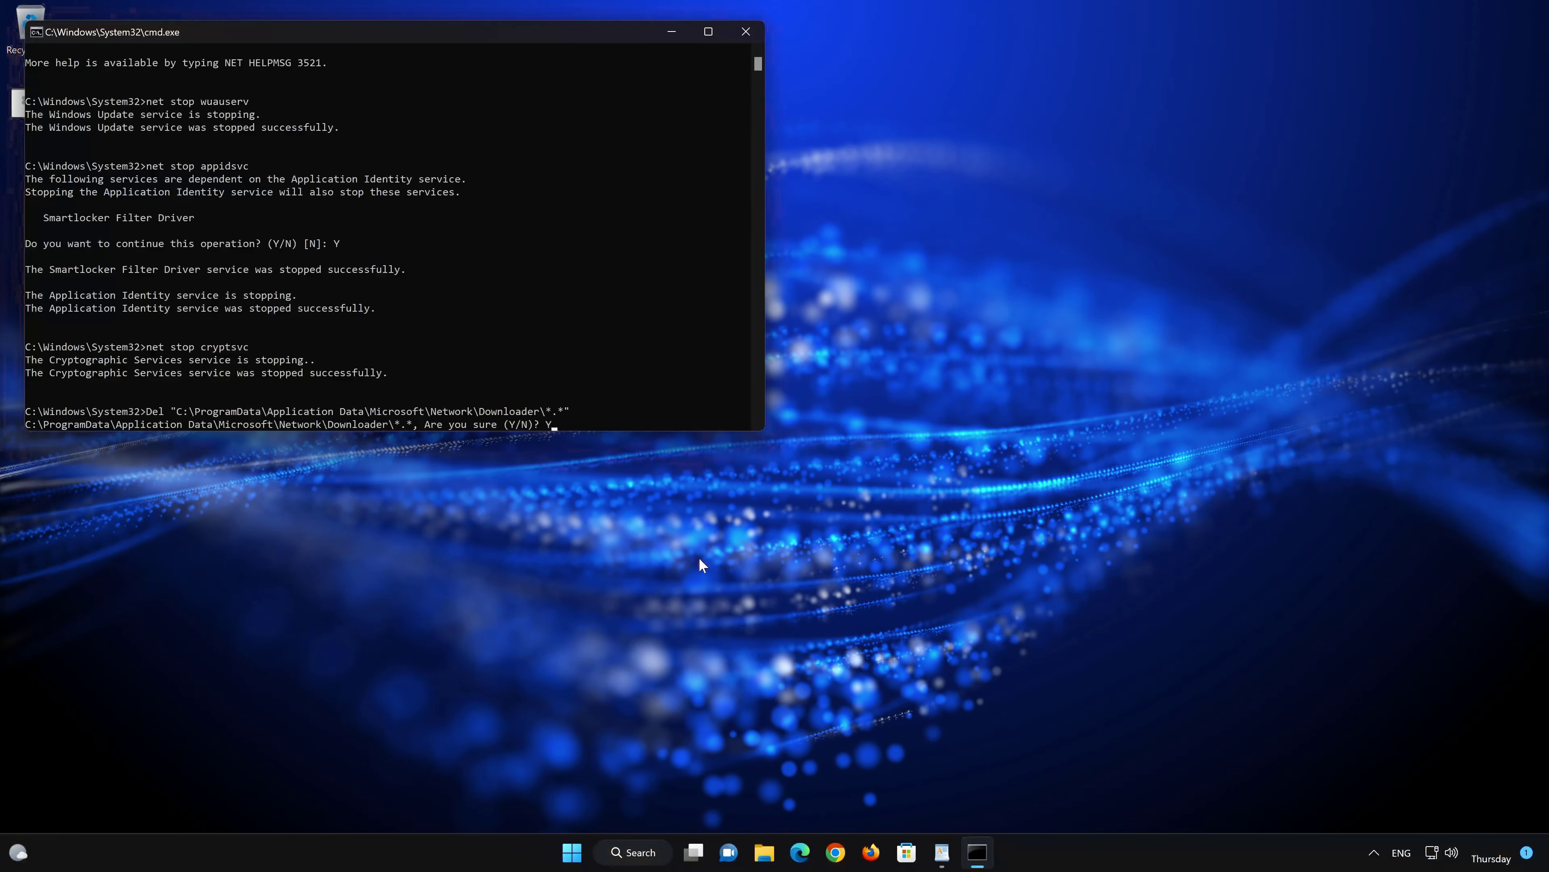
key(Return)
text(rmdir C:\Windows\SoftwareDistribution /S /Q)
key(Return)
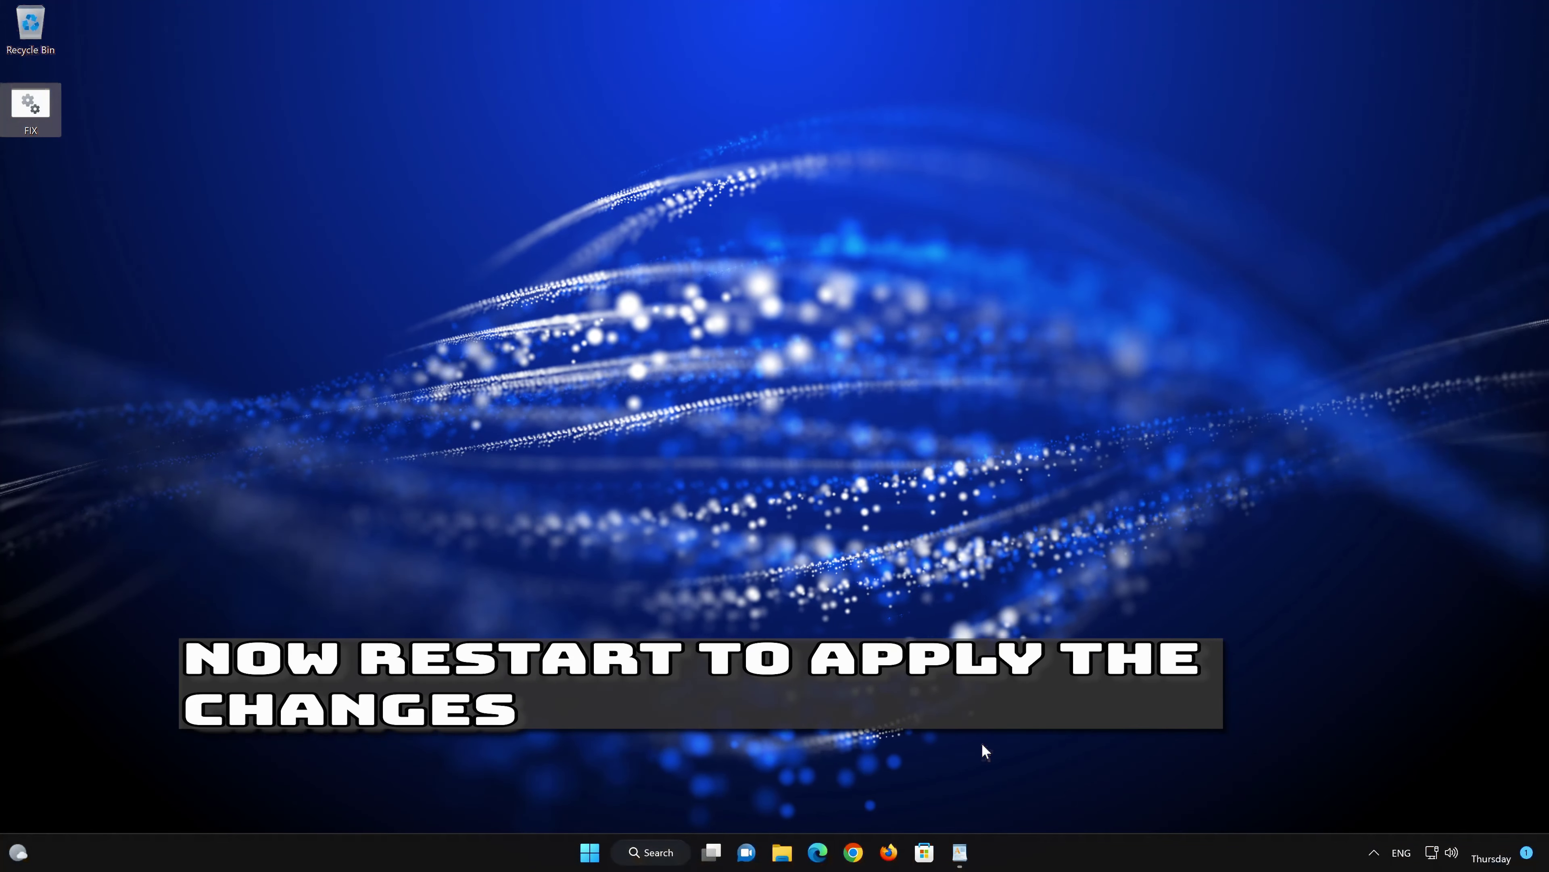
- Bring up the WordPad document containing the repair commands and close it
click(961, 851)
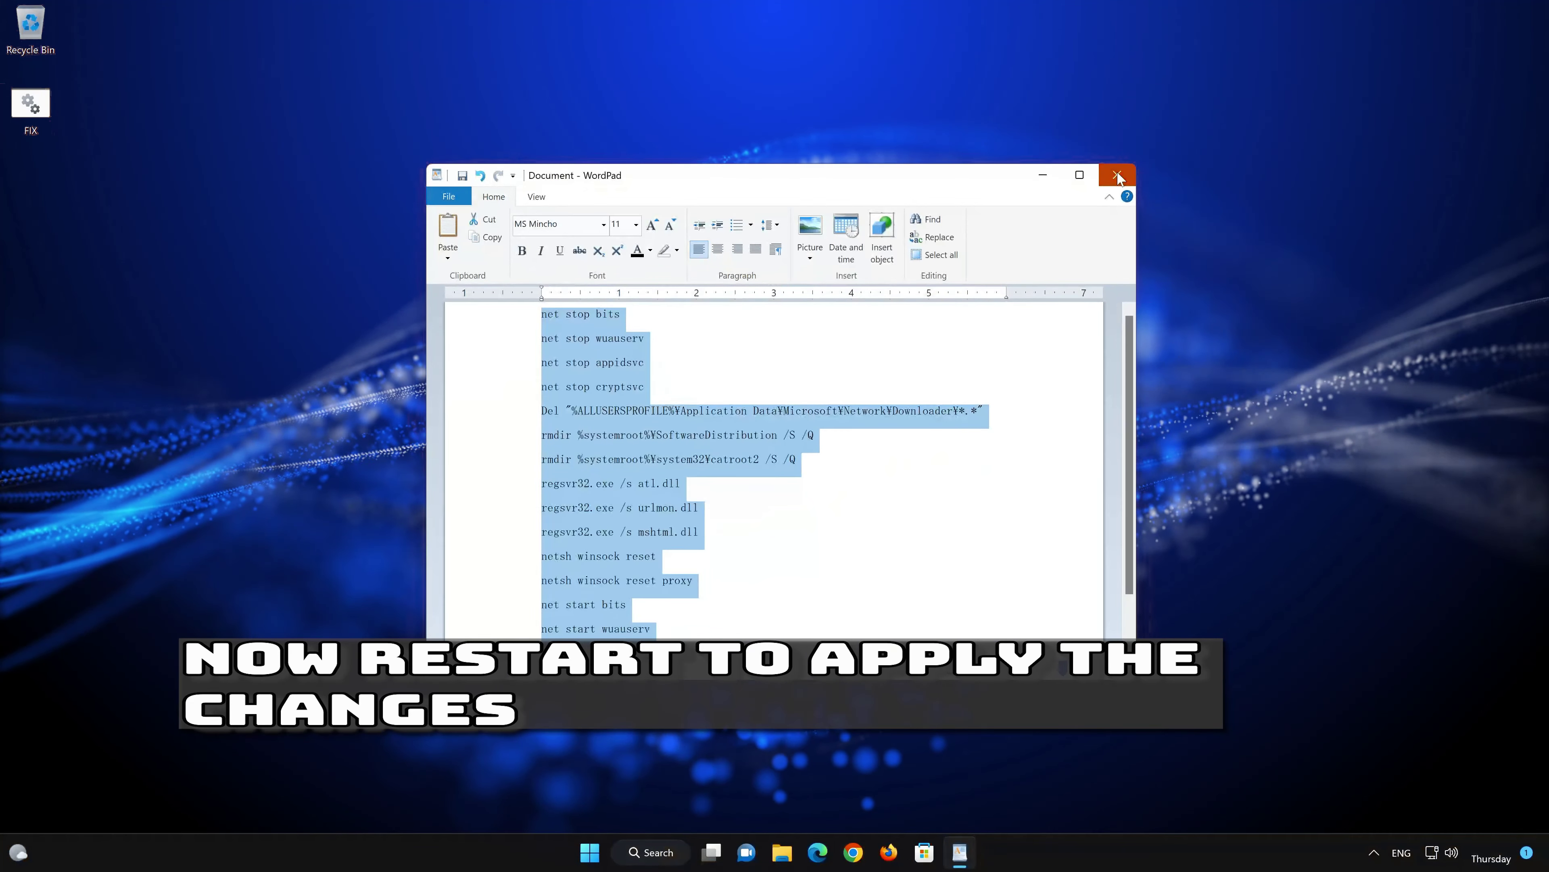
click(1118, 176)
click(809, 434)
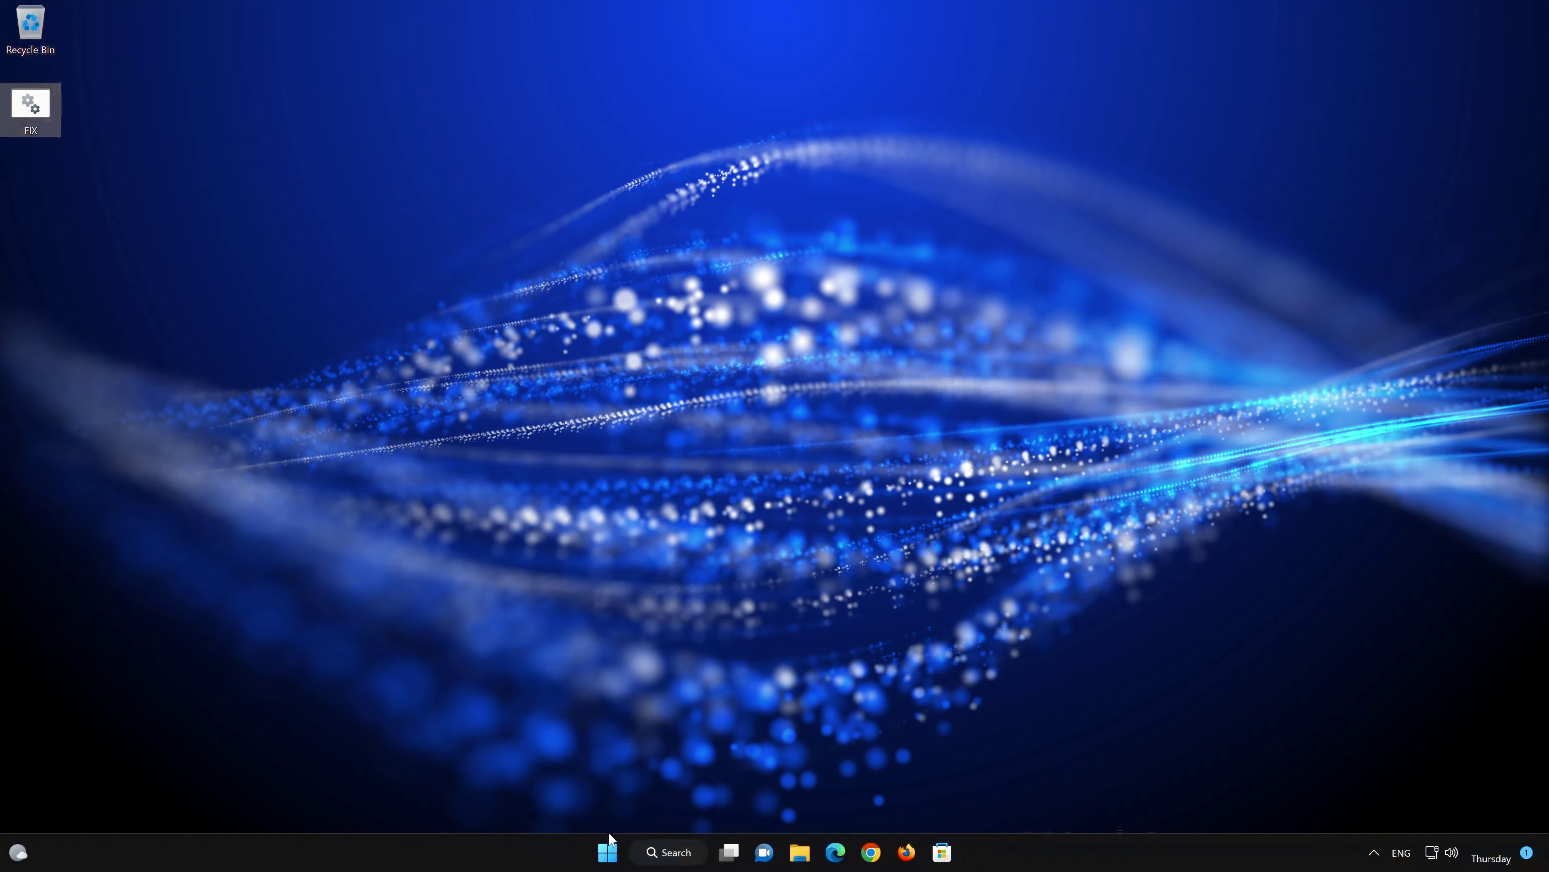
- Restart the PC to apply the changes
click(607, 850)
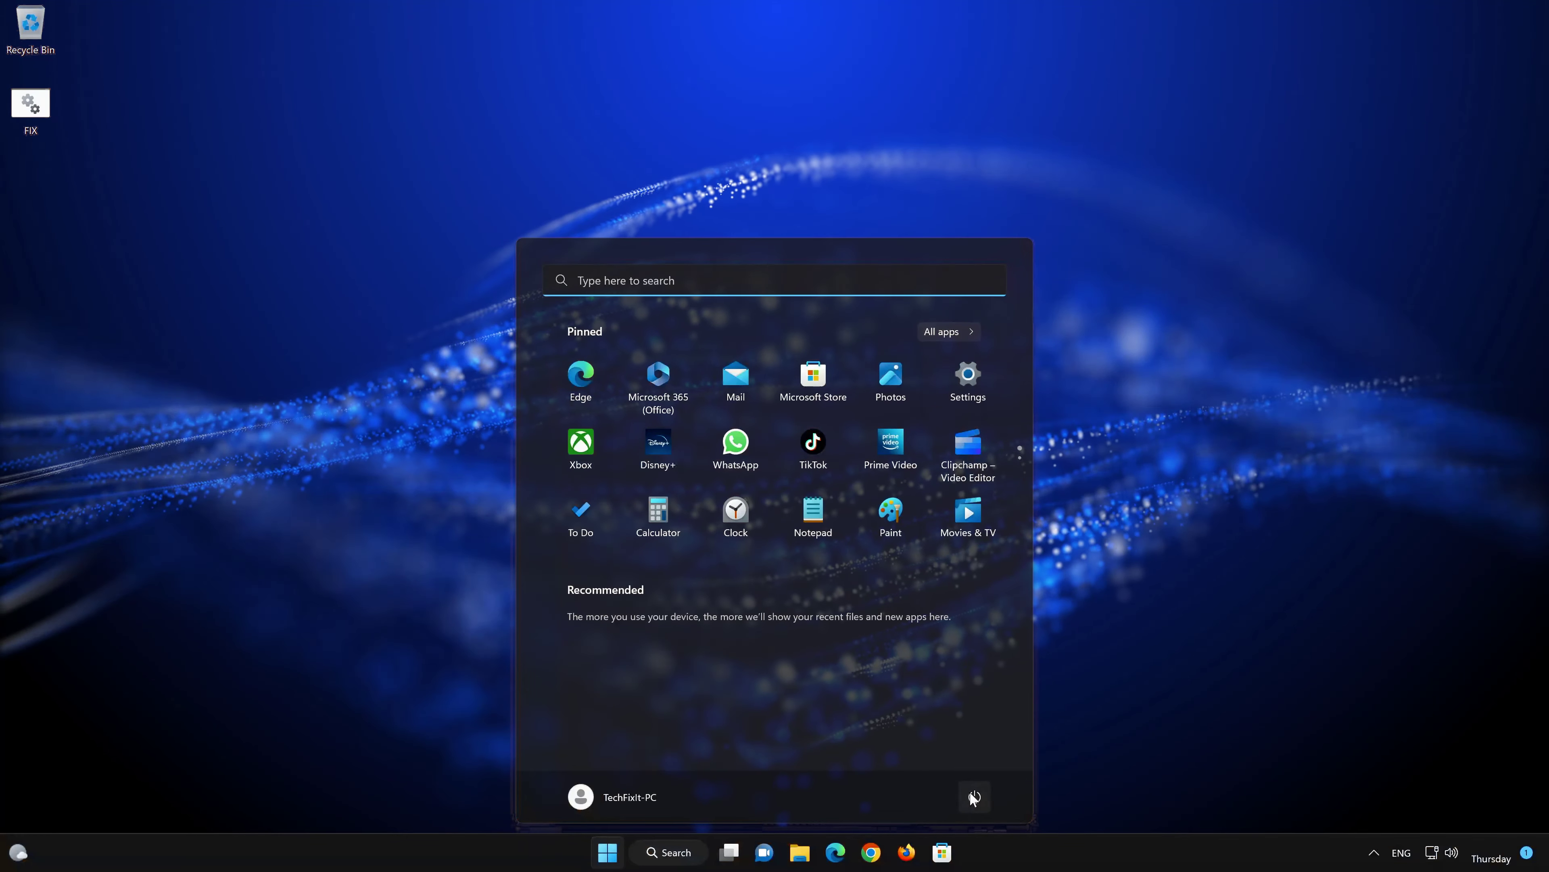
click(973, 794)
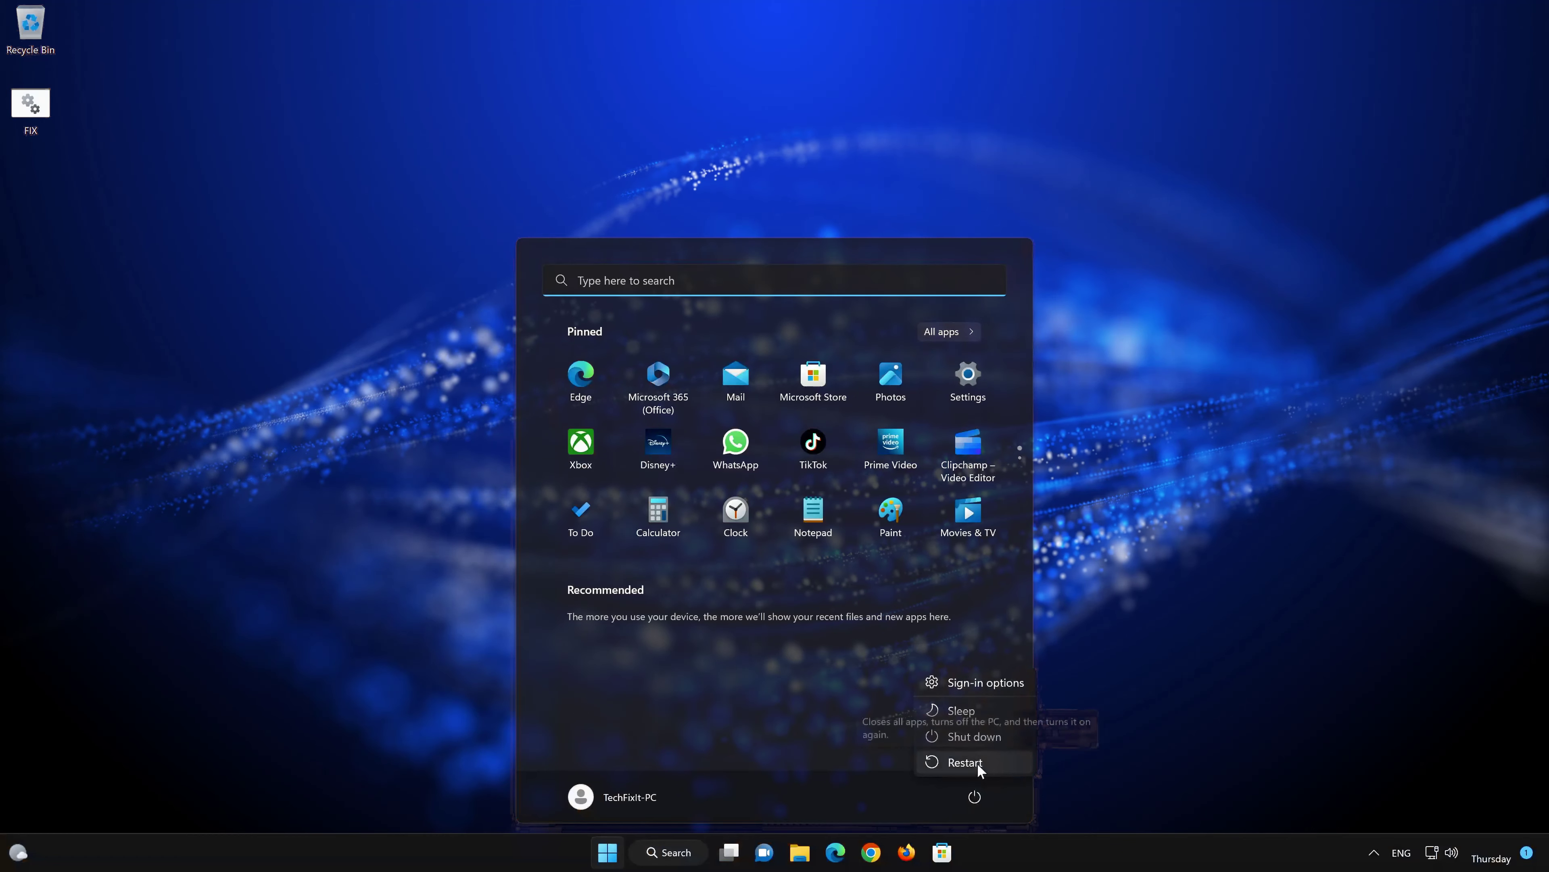
click(976, 763)
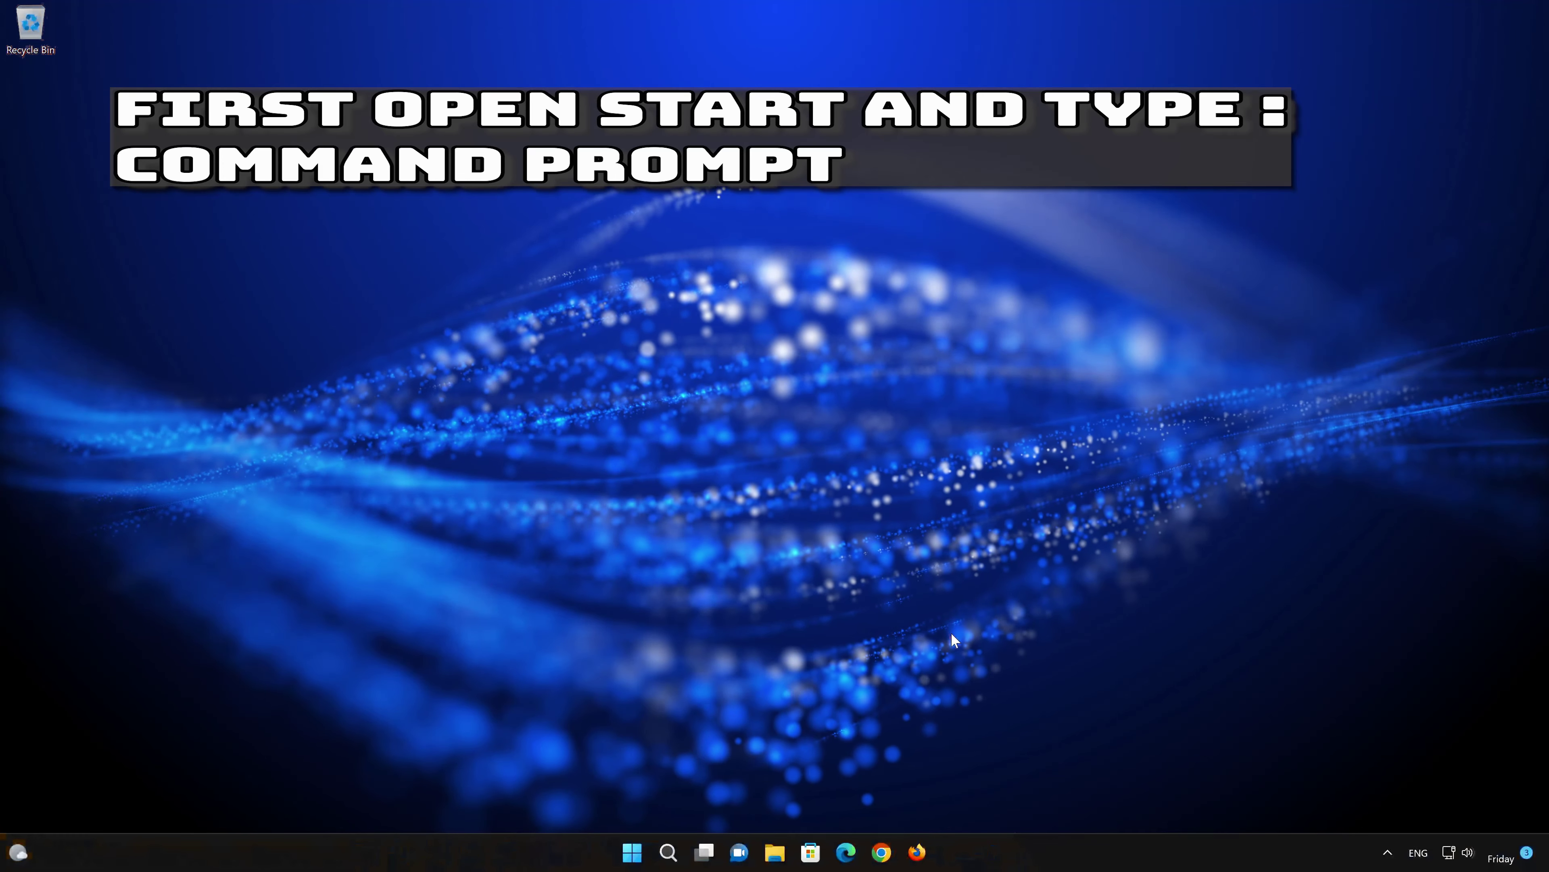
- Open Command Prompt as administrator, allow it to make changes to the device, and move its window toward the middle of the desktop
key(super)
text(cmd)
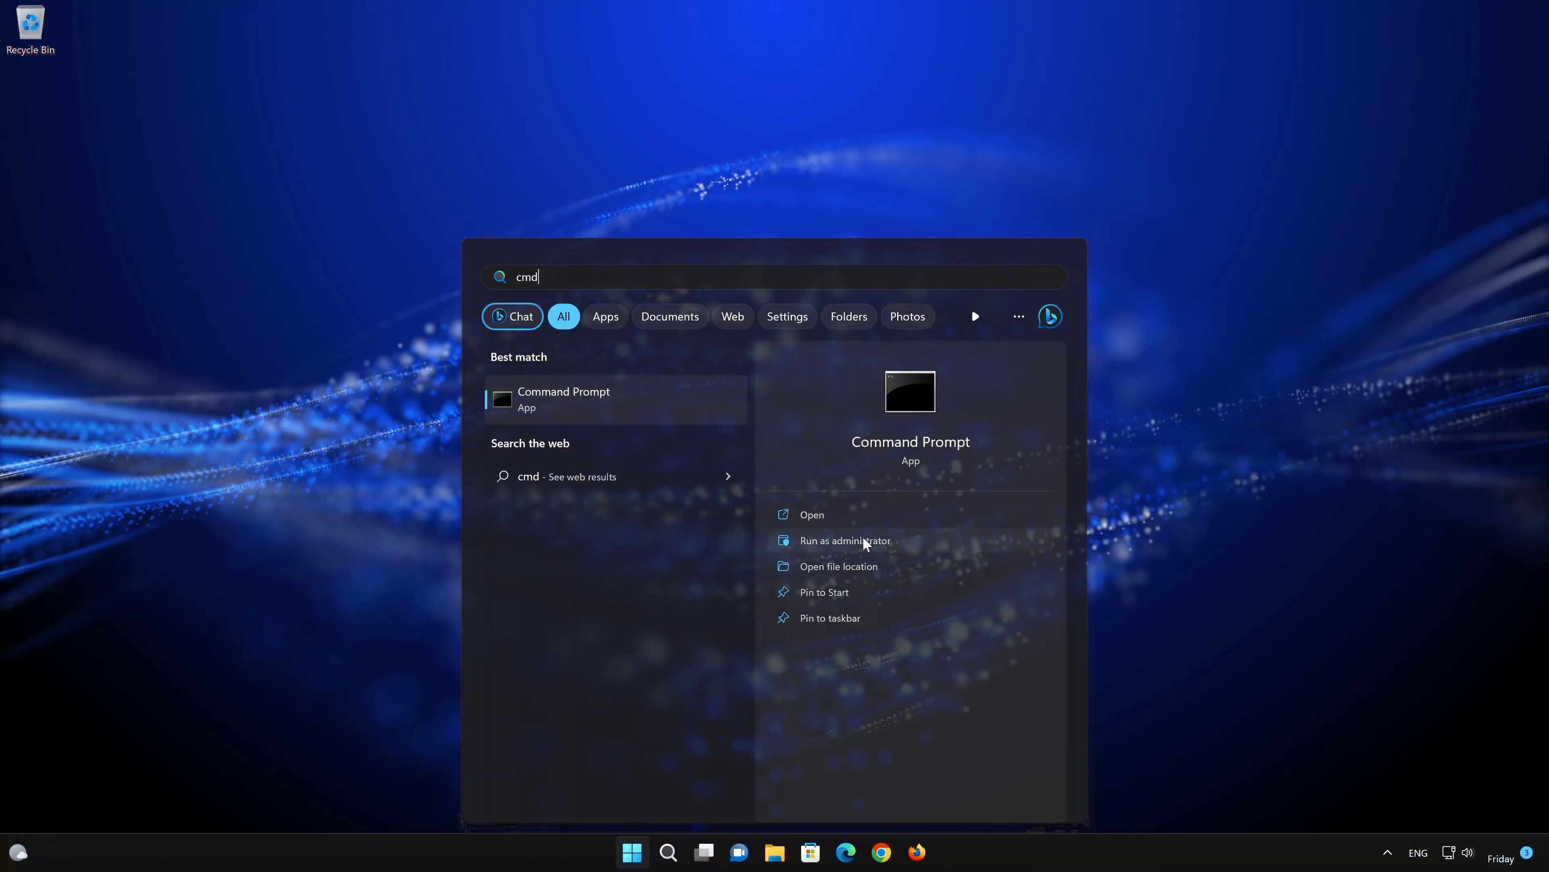
click(845, 540)
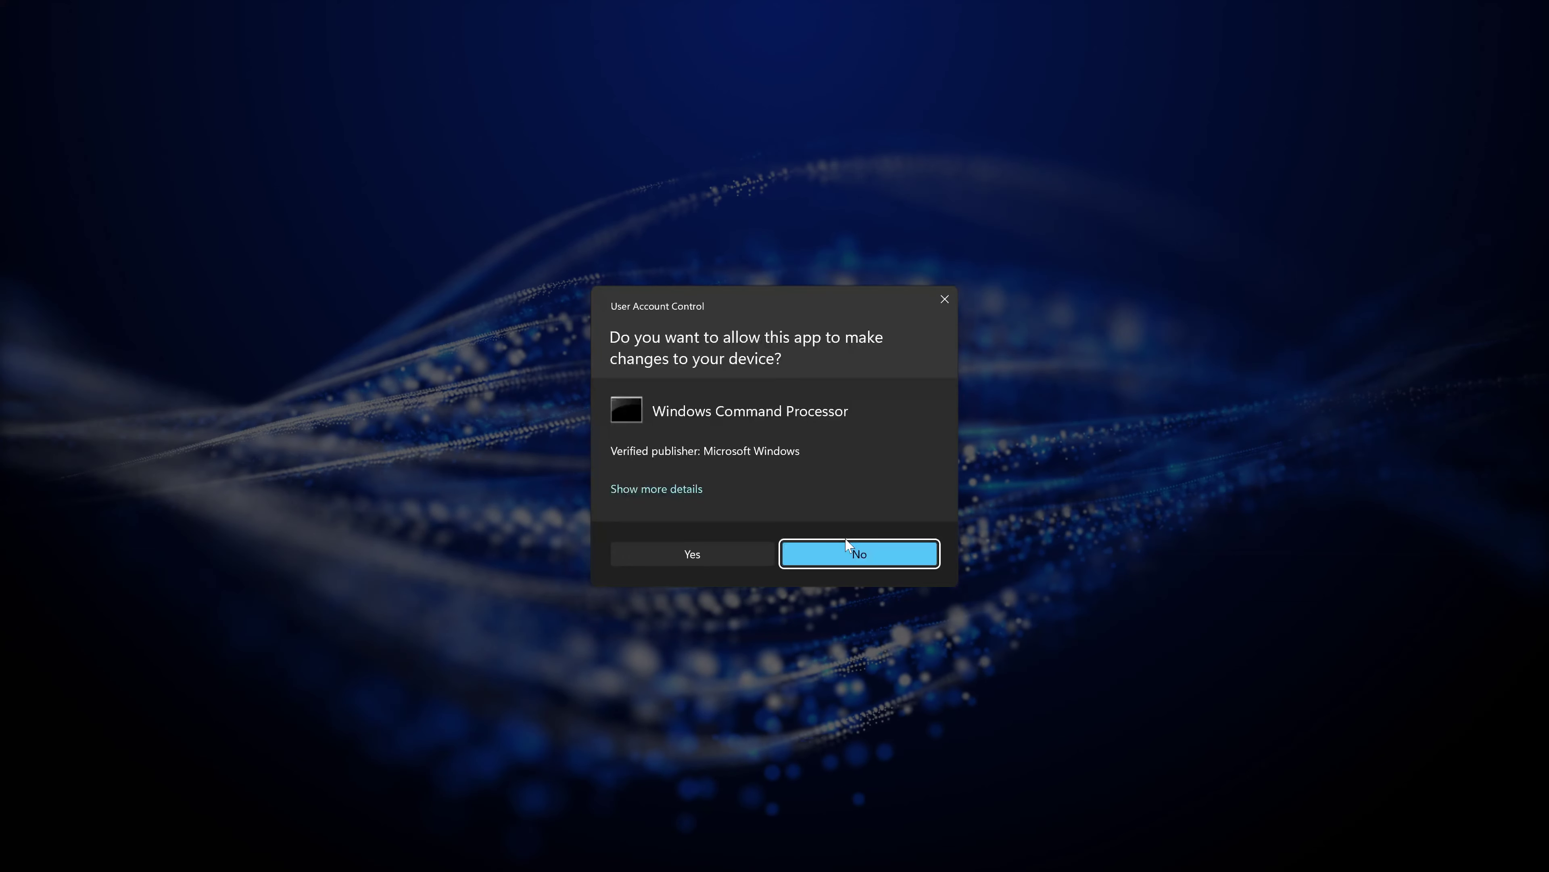
click(682, 555)
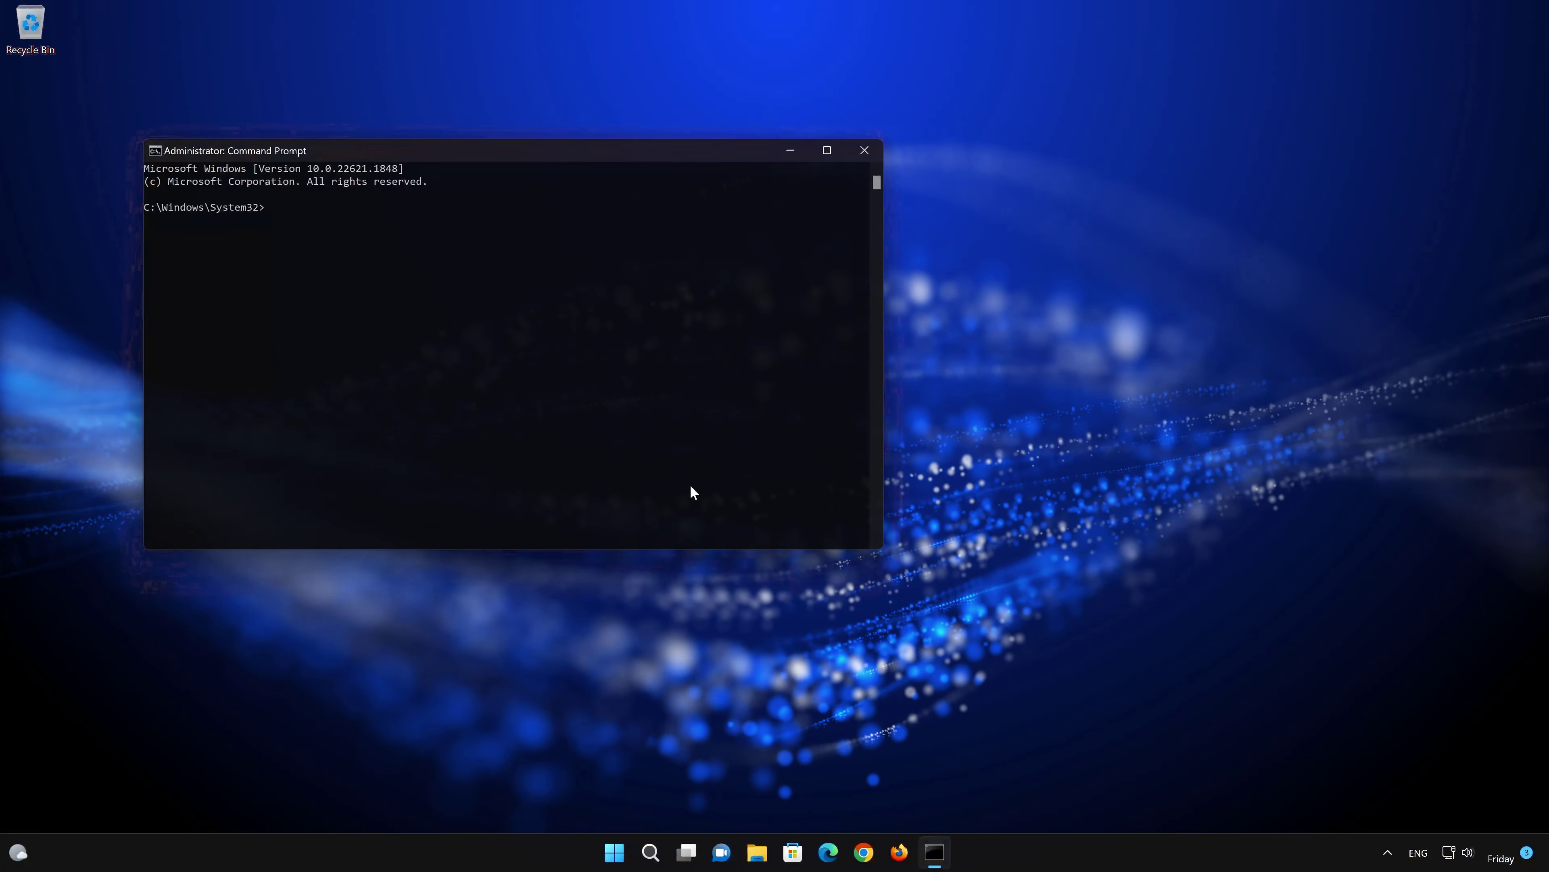
drag(658, 153, 948, 232)
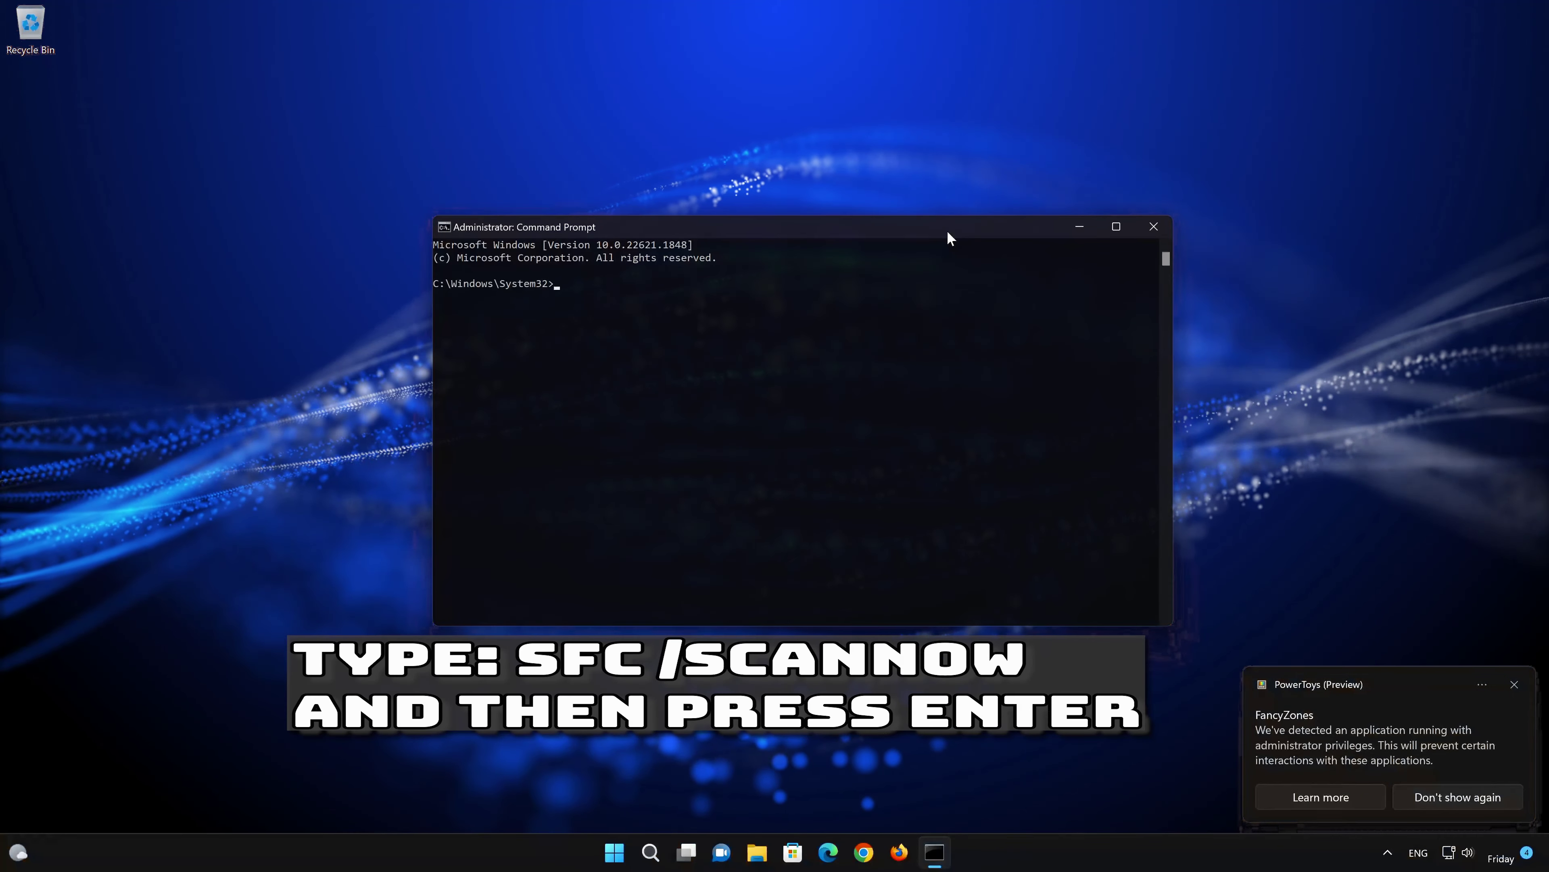
- Run the system file check with sfc /scannow and, once the scan has finished, close the Command Prompt with the exit command
text(sf)
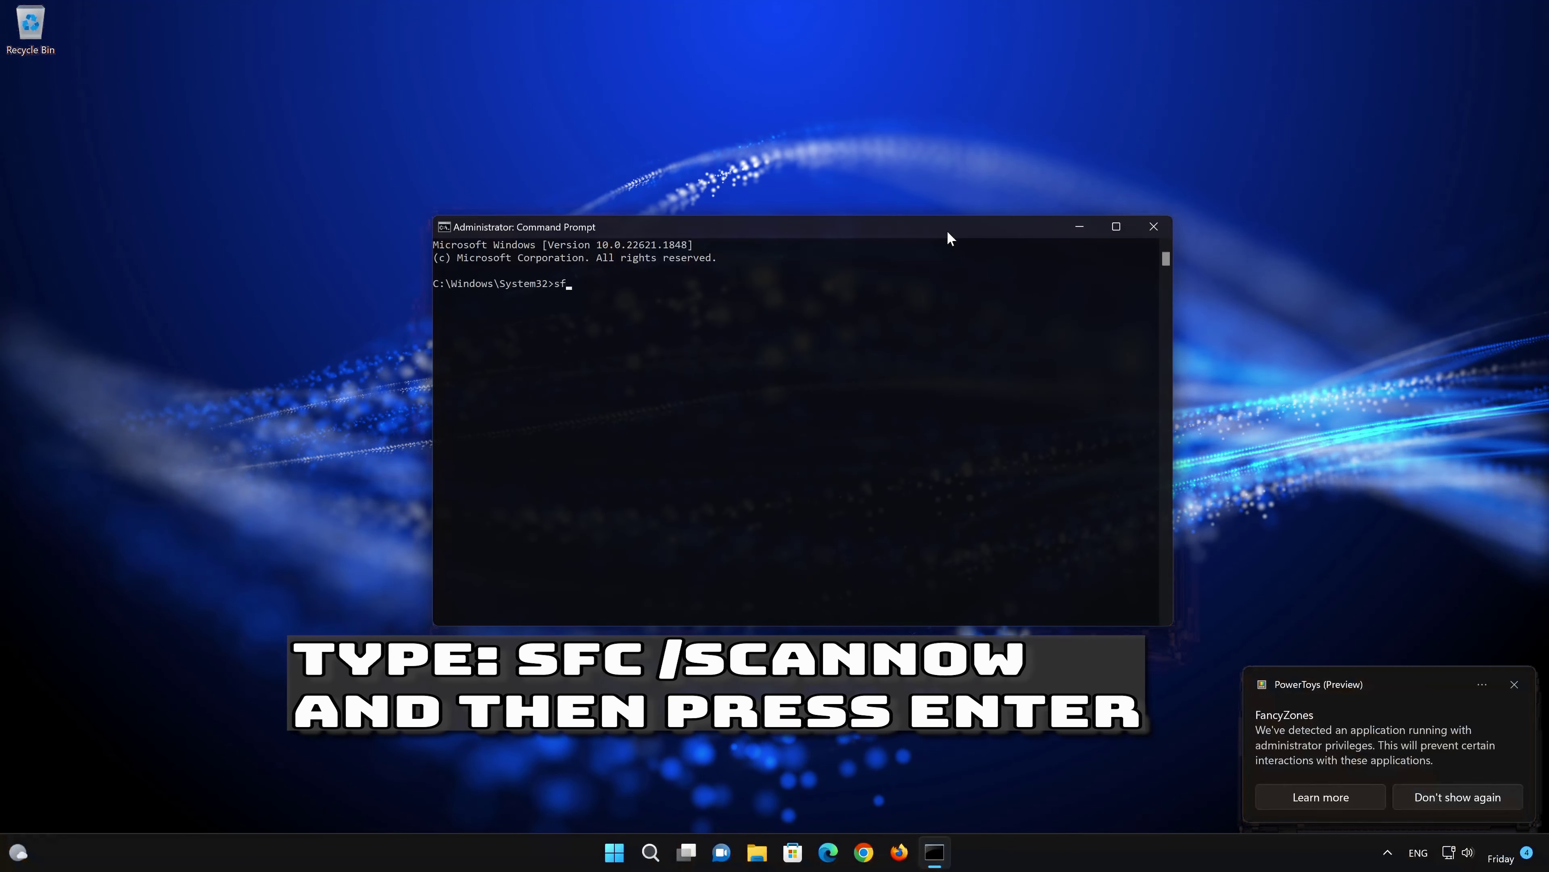
text(c /scannow)
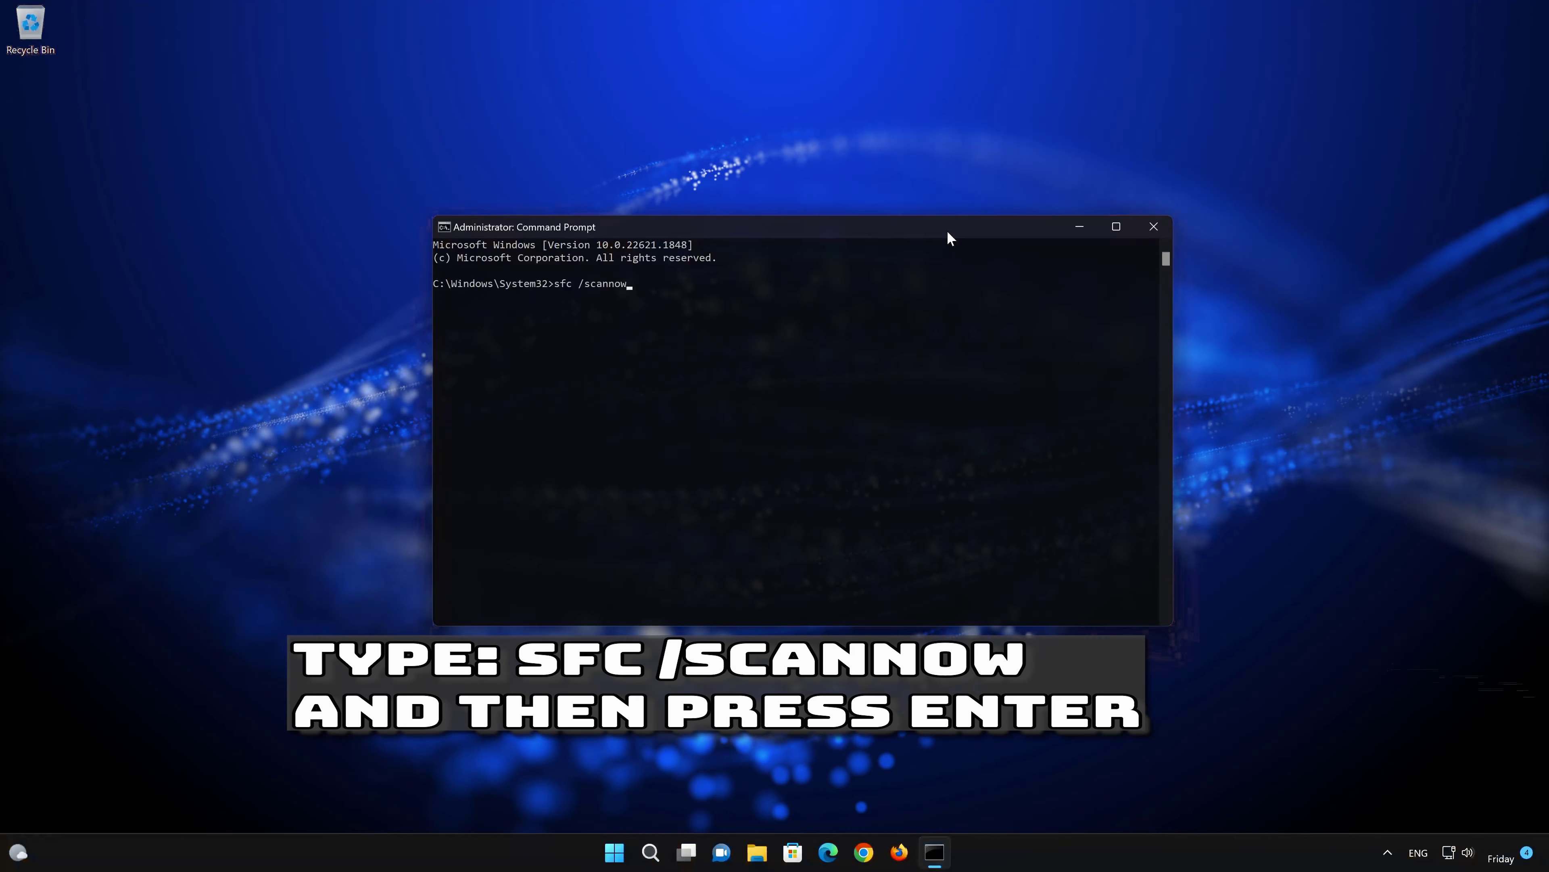
key(Return)
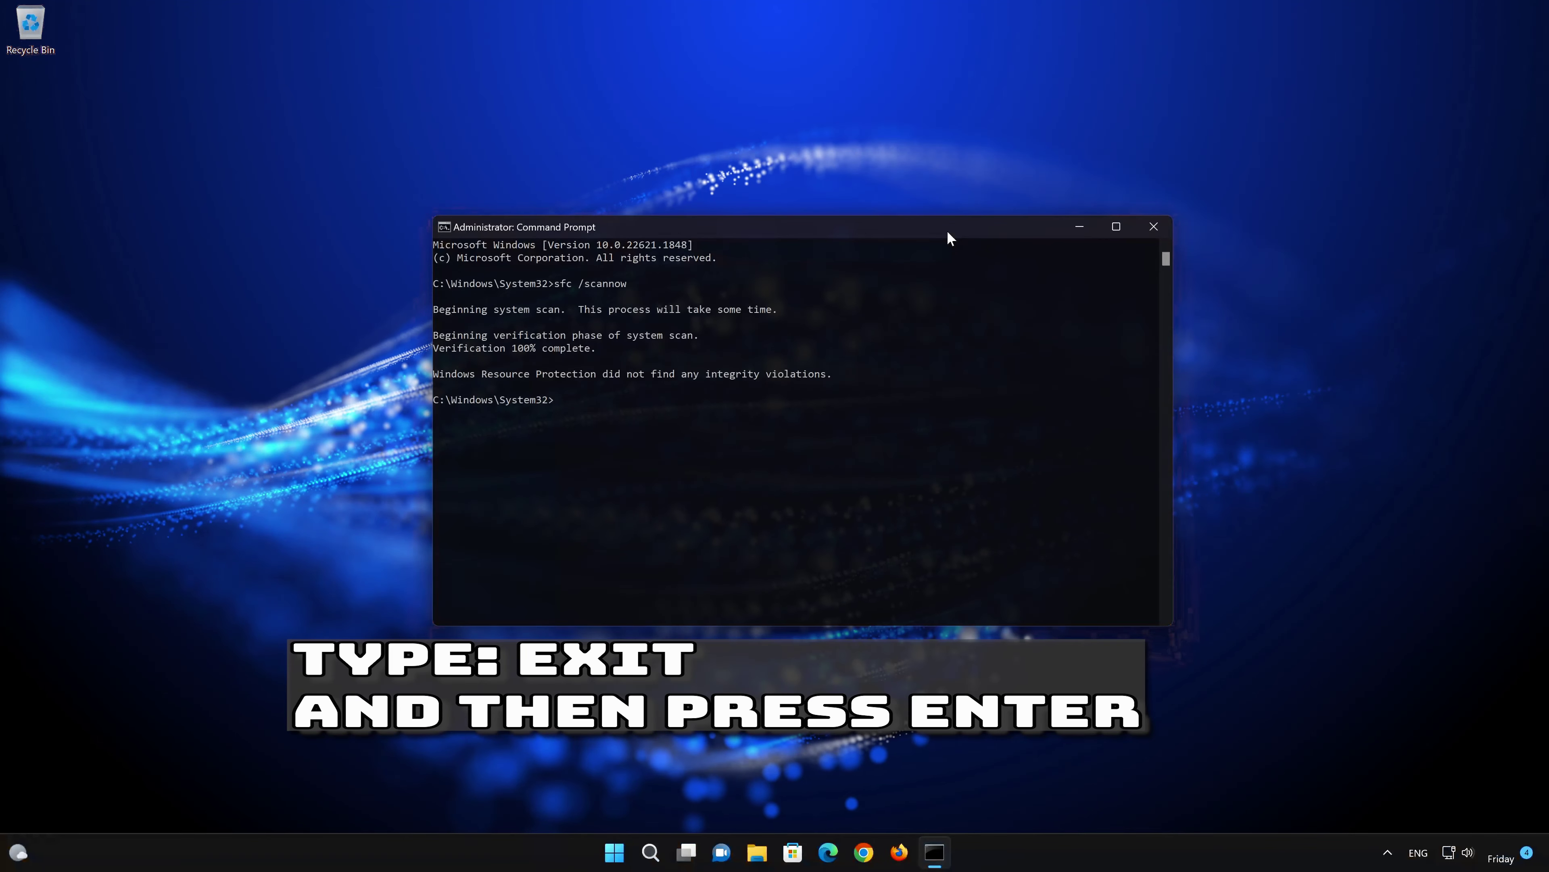
text(exi)
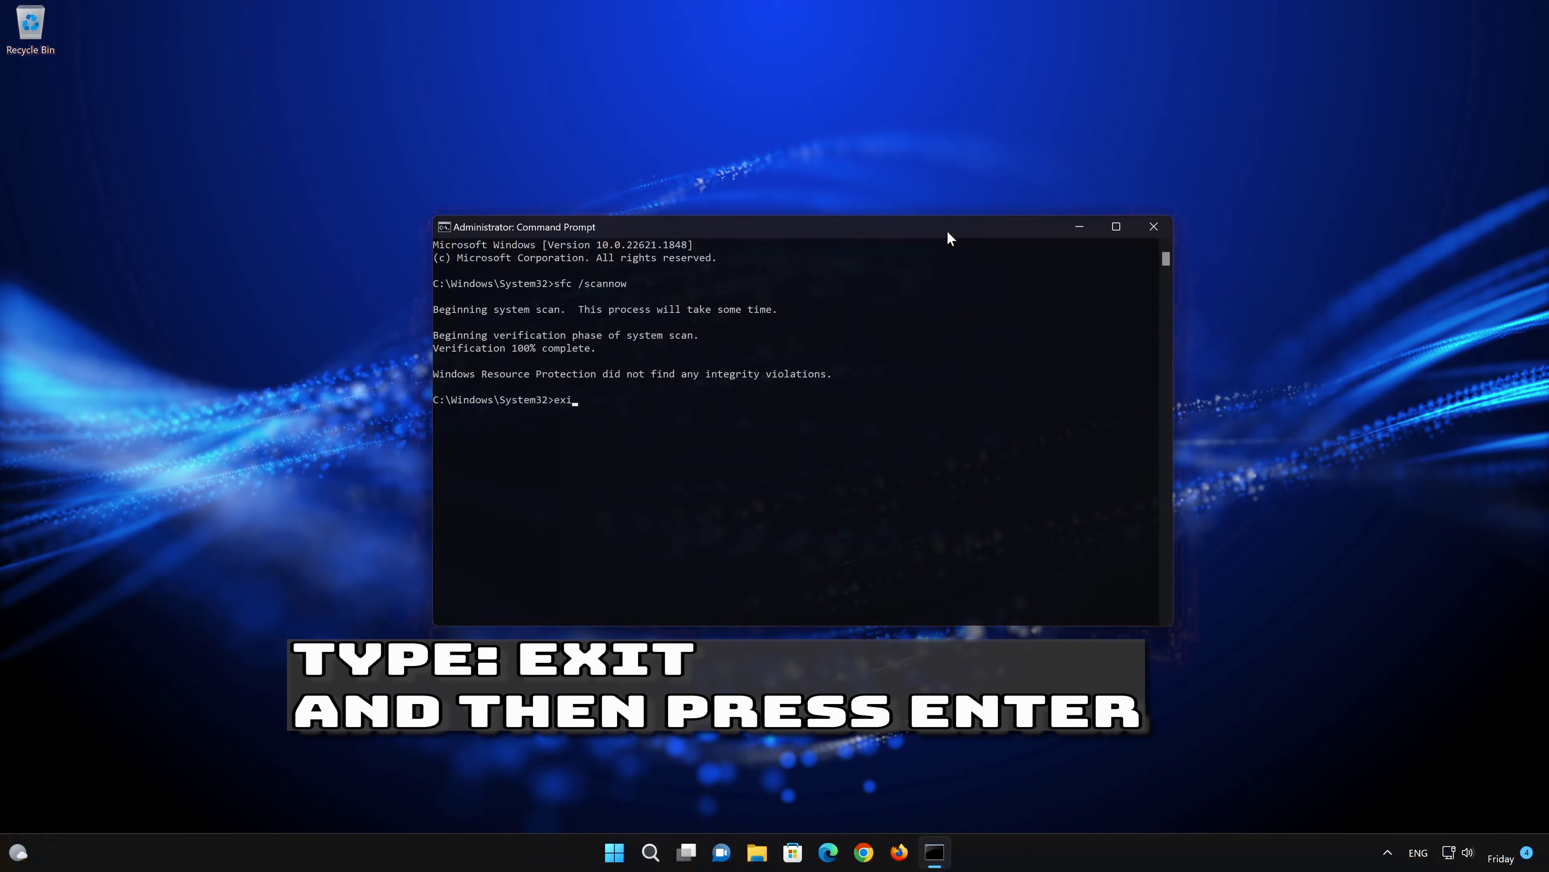
text(t)
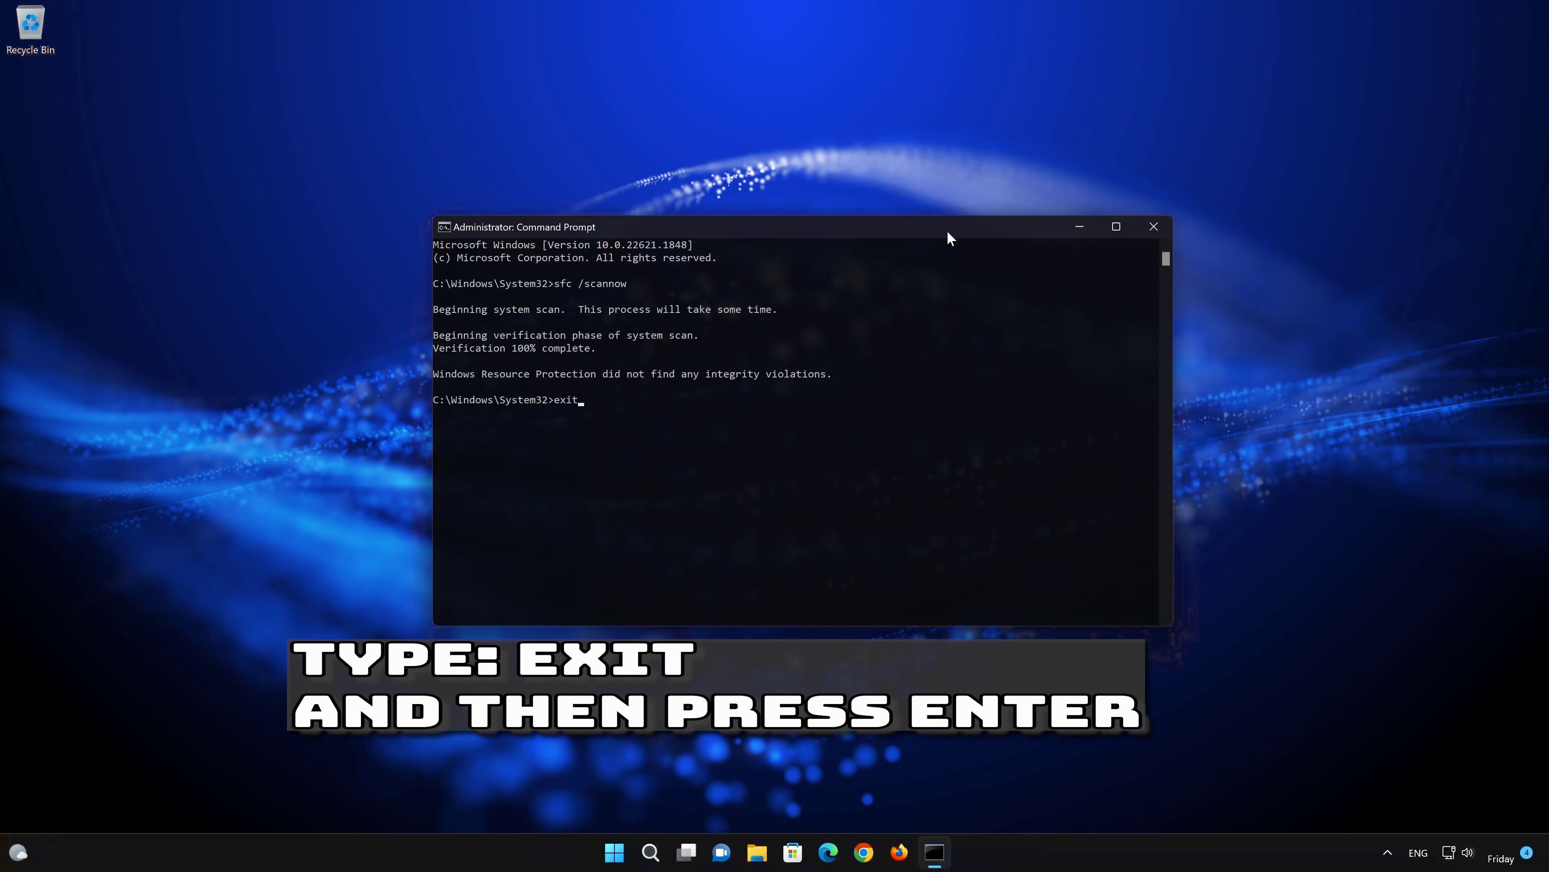
key(Return)
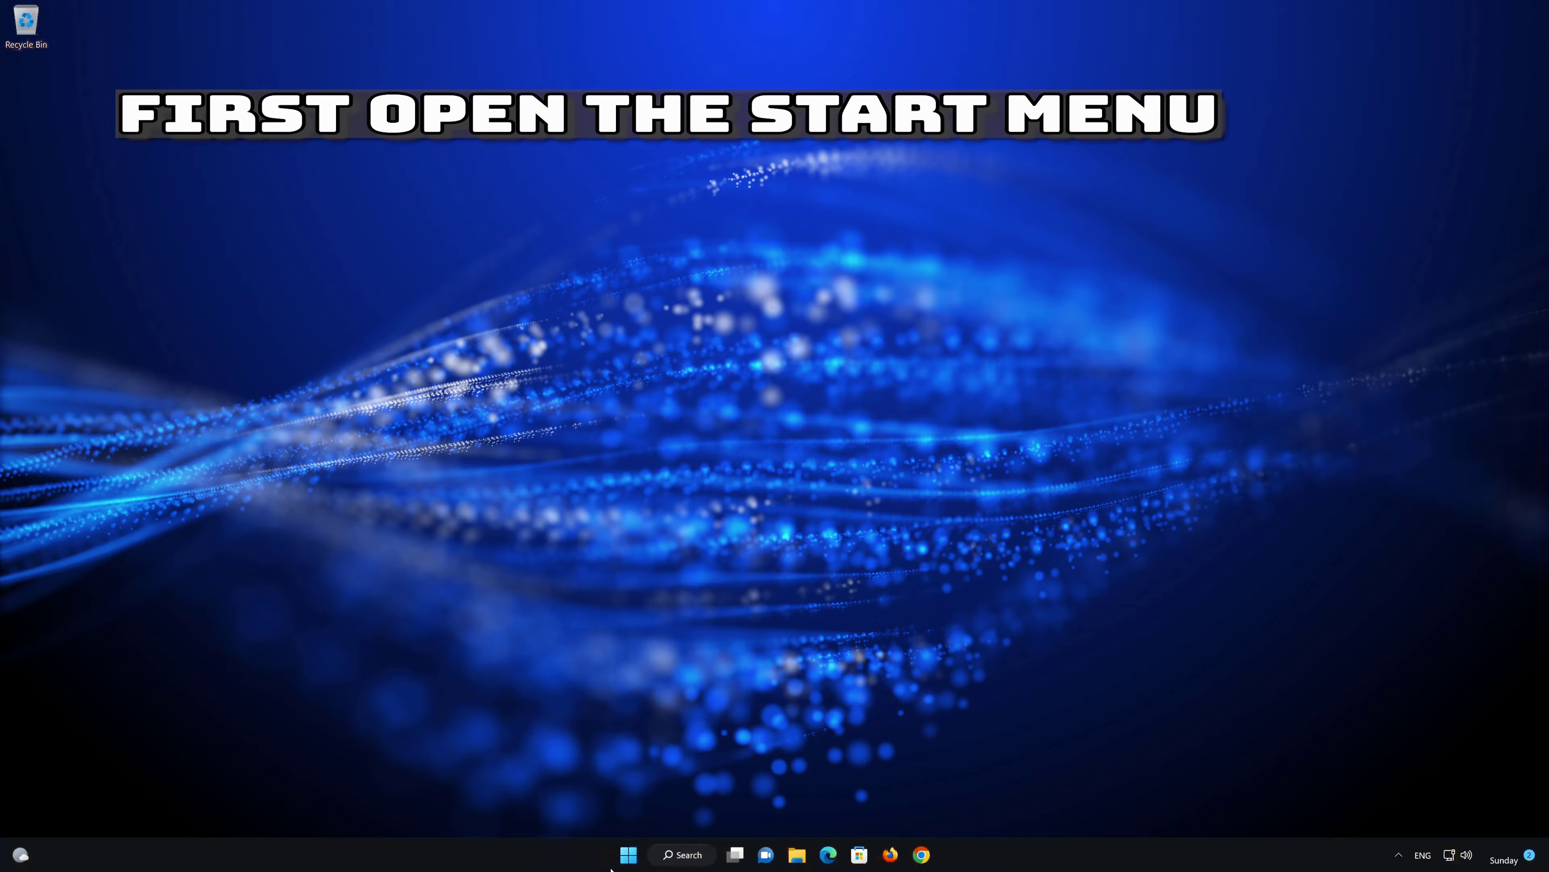
- In the Settings app, run the Windows Update troubleshooter from Other troubleshooters under the System Troubleshoot options
click(621, 858)
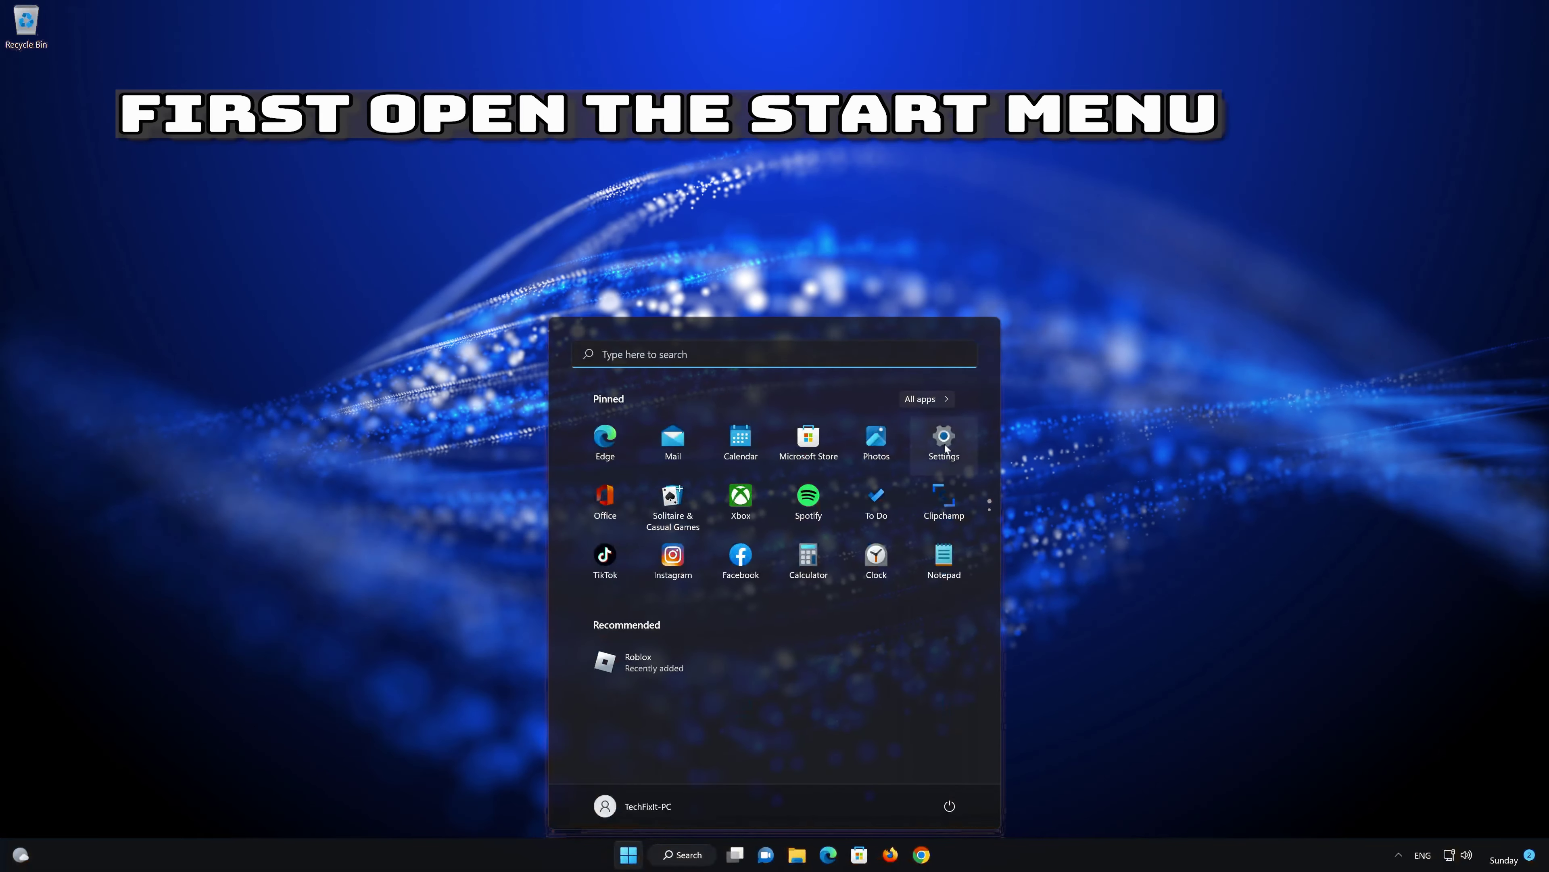
click(945, 445)
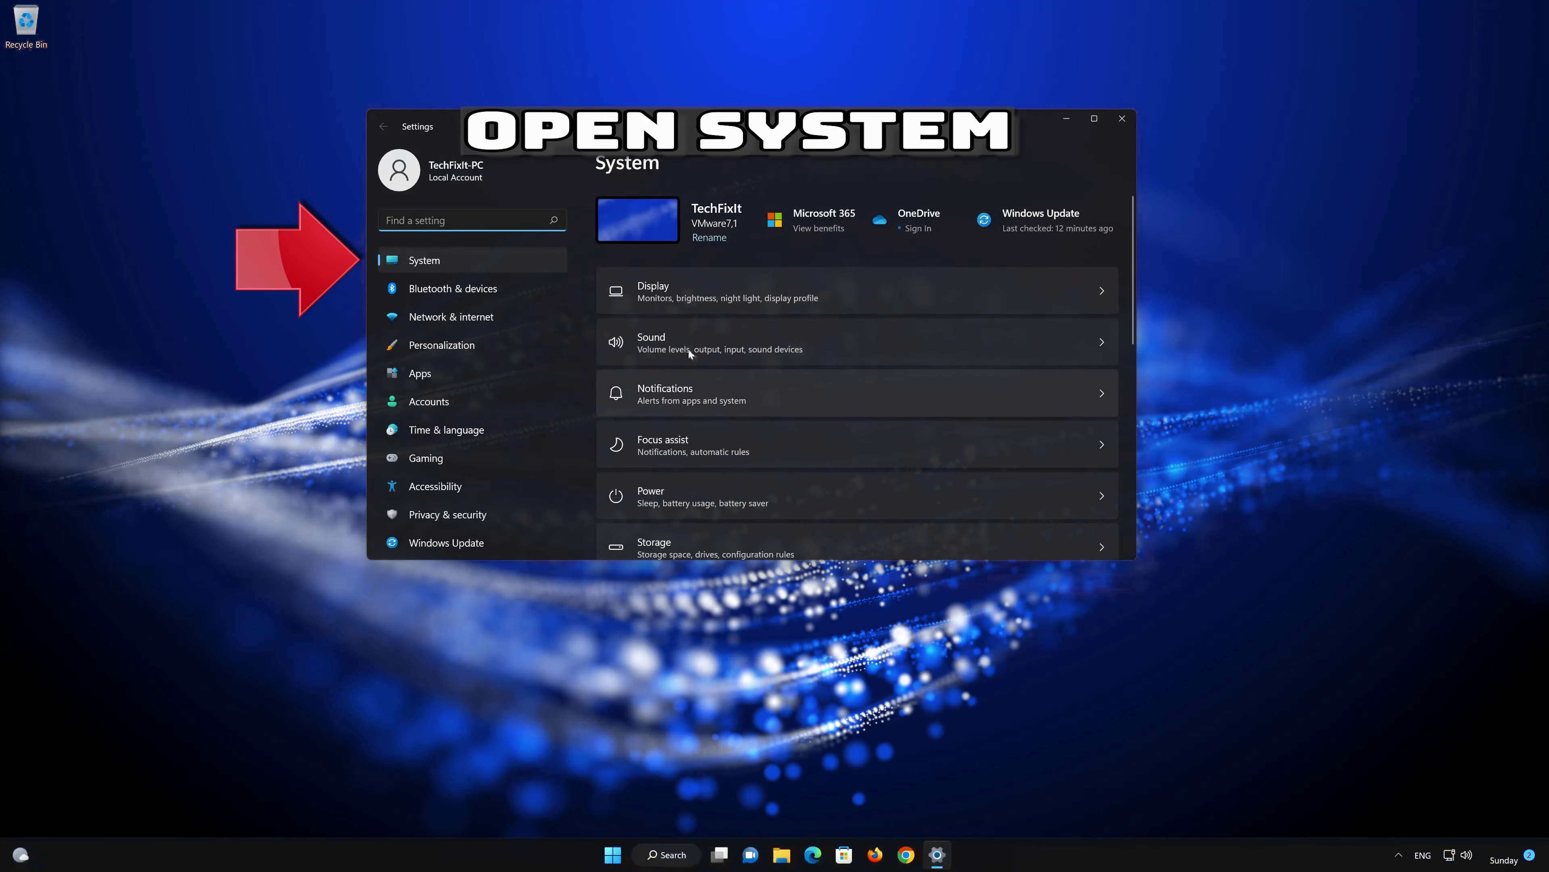
click(493, 265)
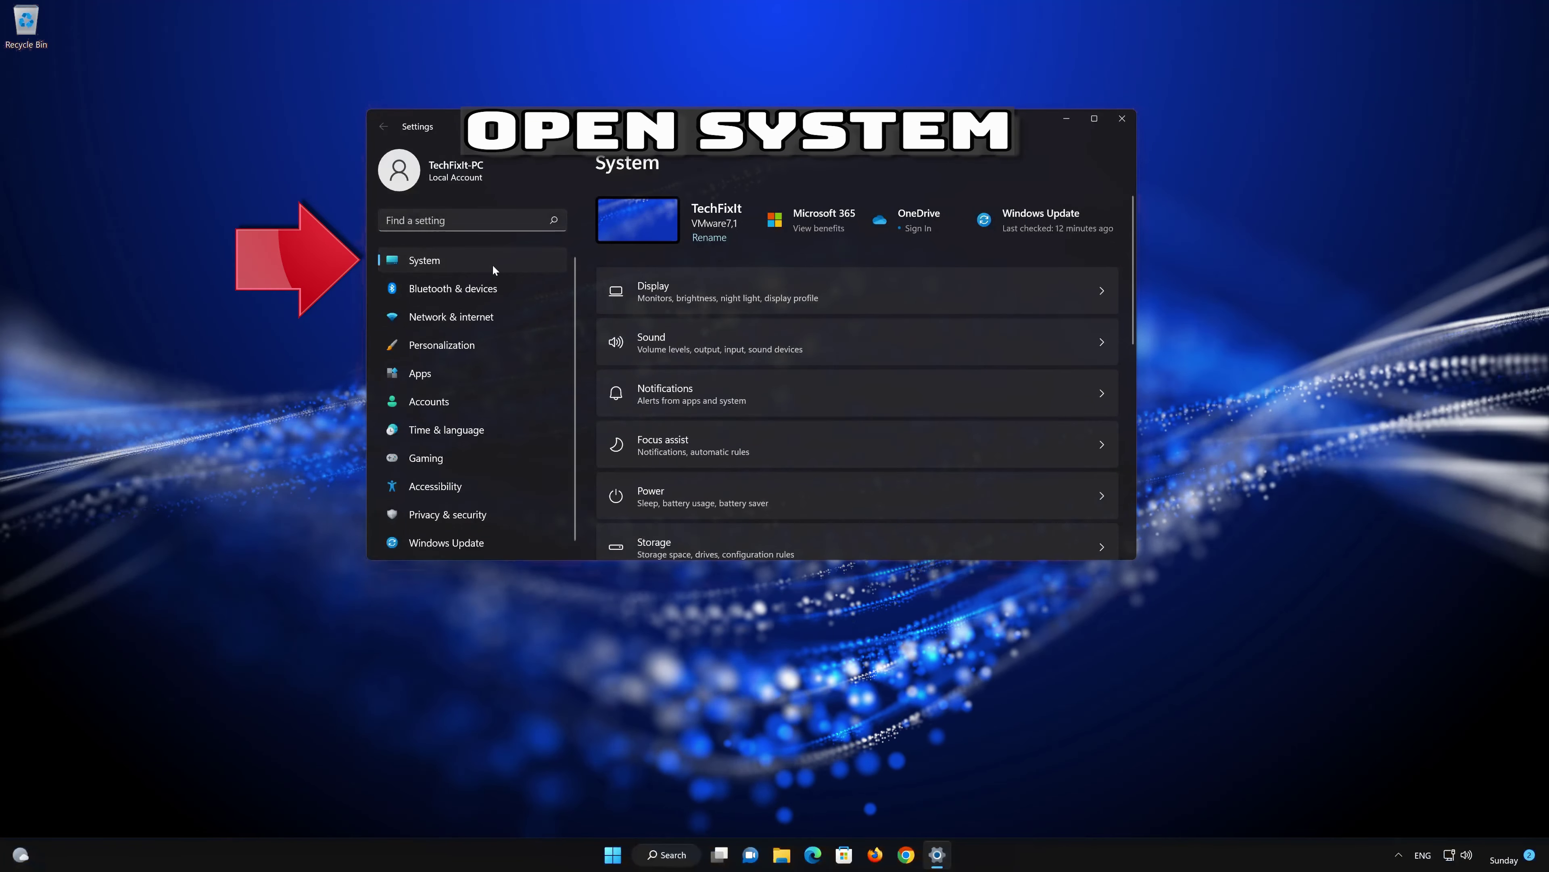
scroll(706, 336, down, 3)
scroll(709, 337, down, 3)
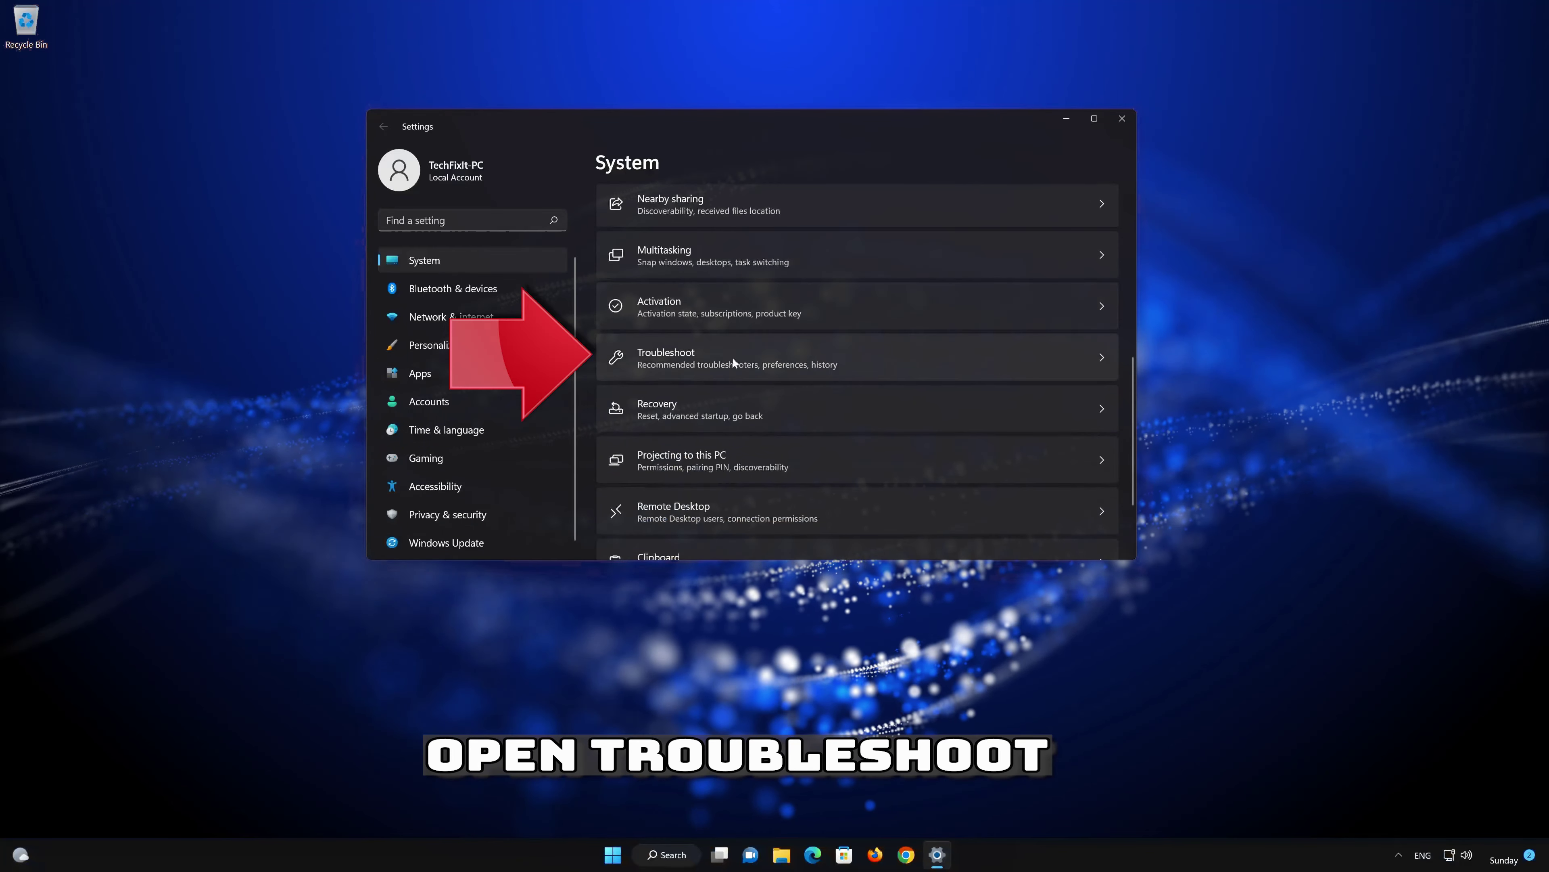
click(805, 353)
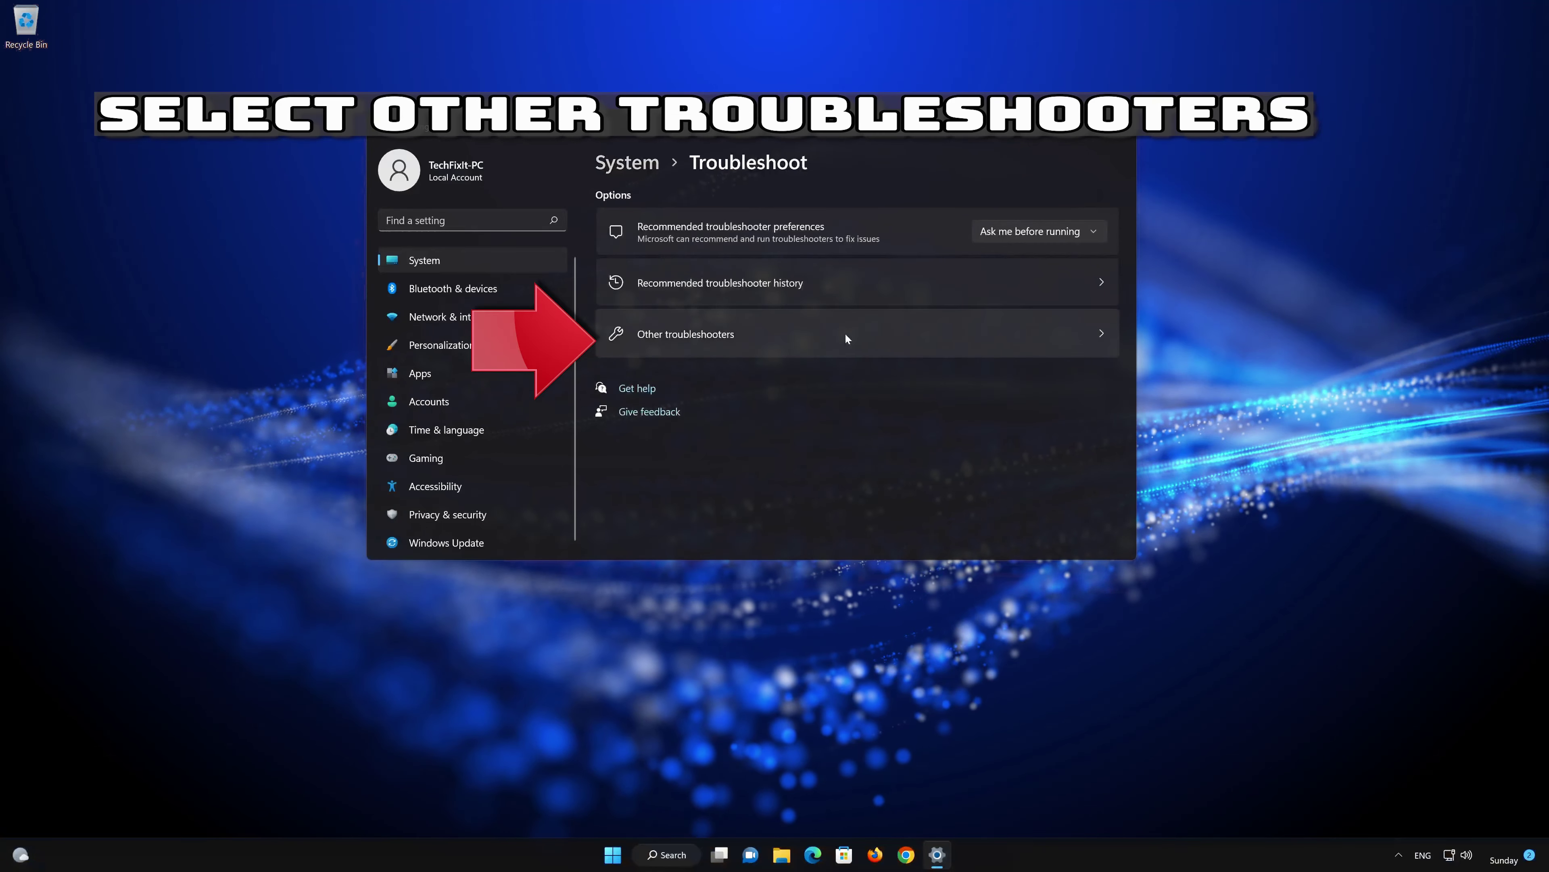
click(811, 340)
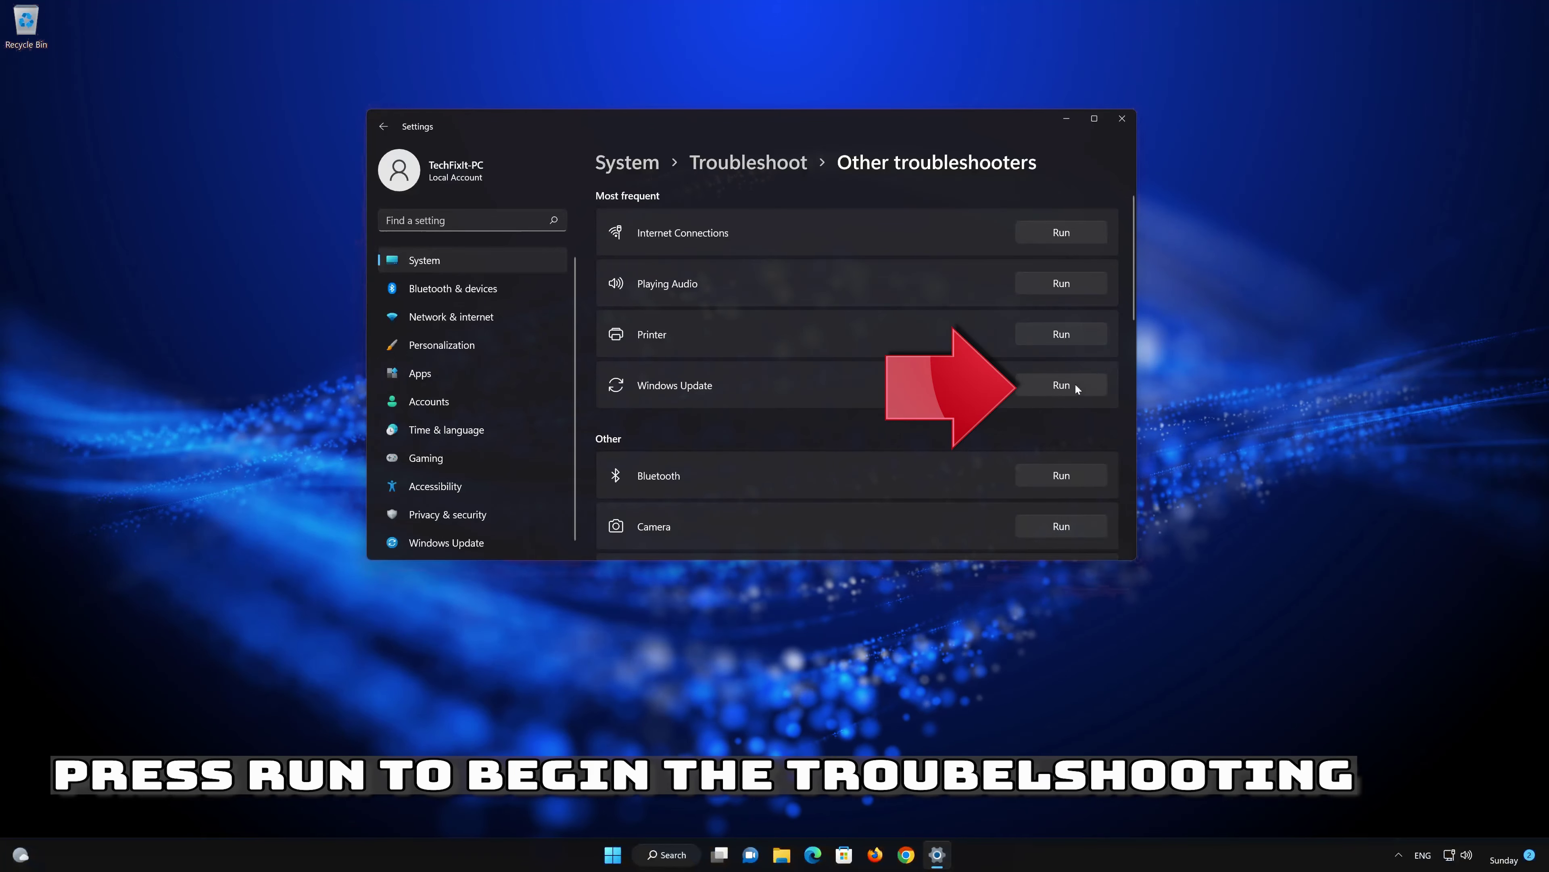
click(1073, 382)
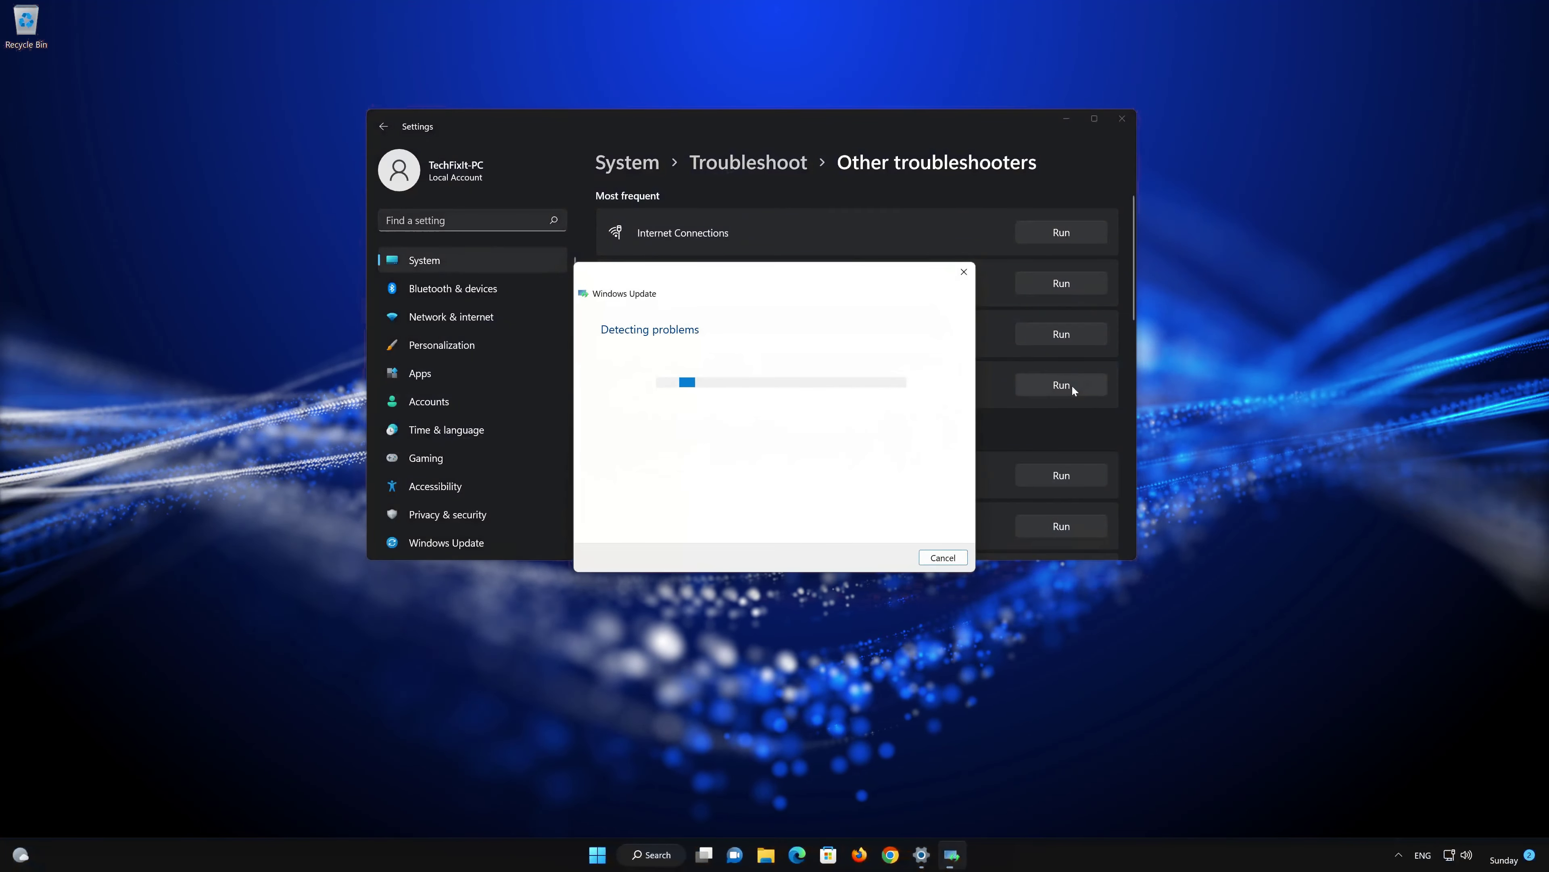